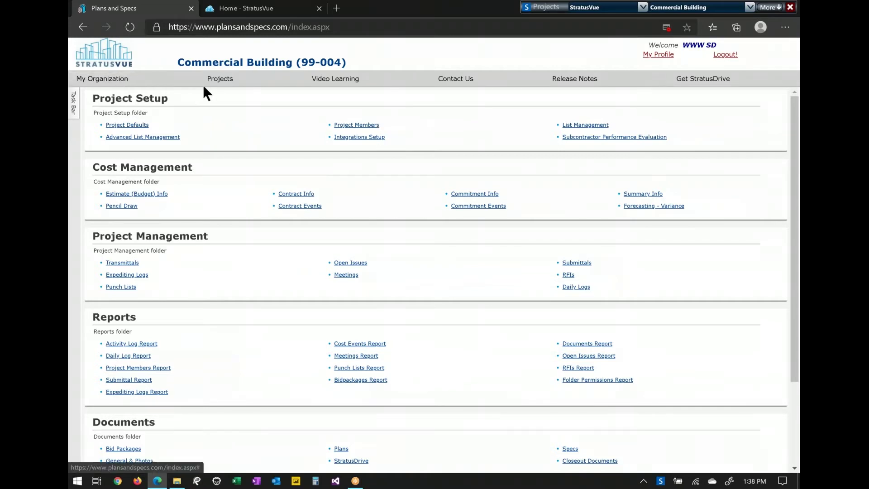
Step: Stay on Commercial Building and open issue 000002 from its Open Issues list
click(221, 80)
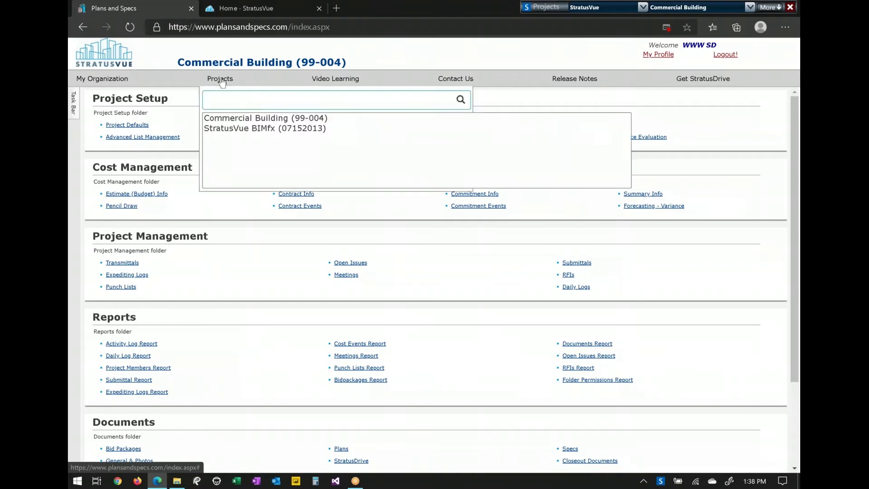
click(388, 44)
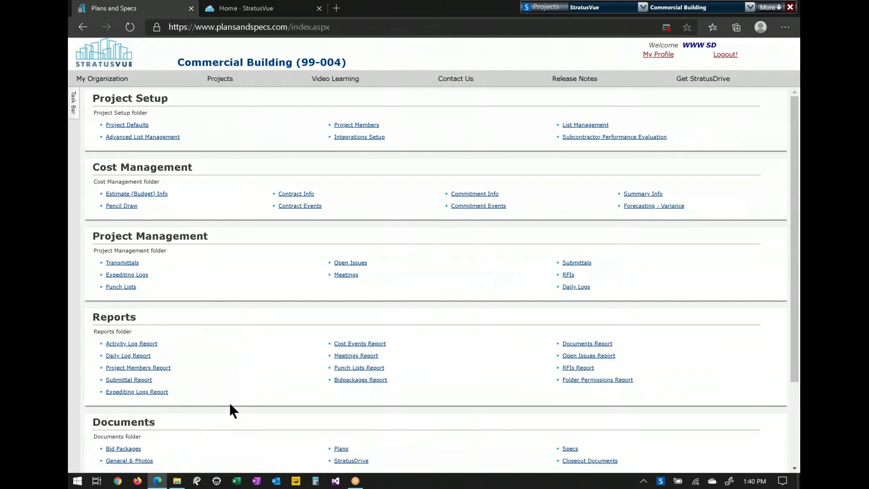
click(340, 263)
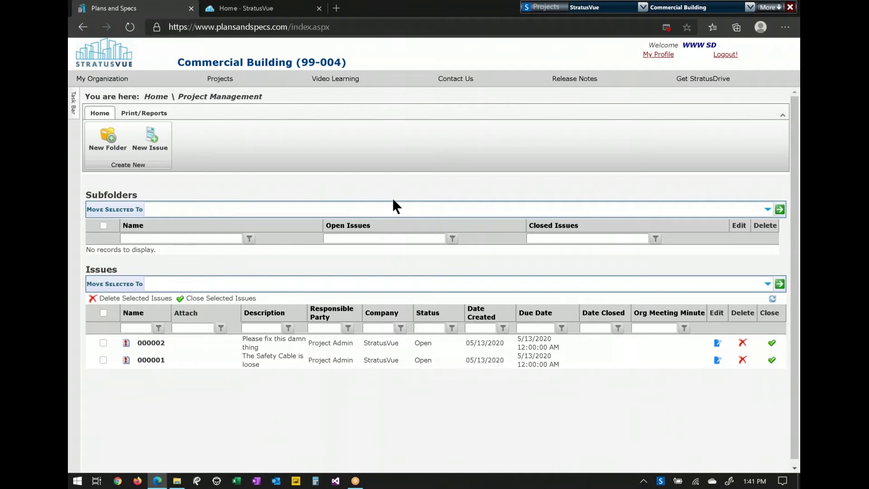
click(152, 343)
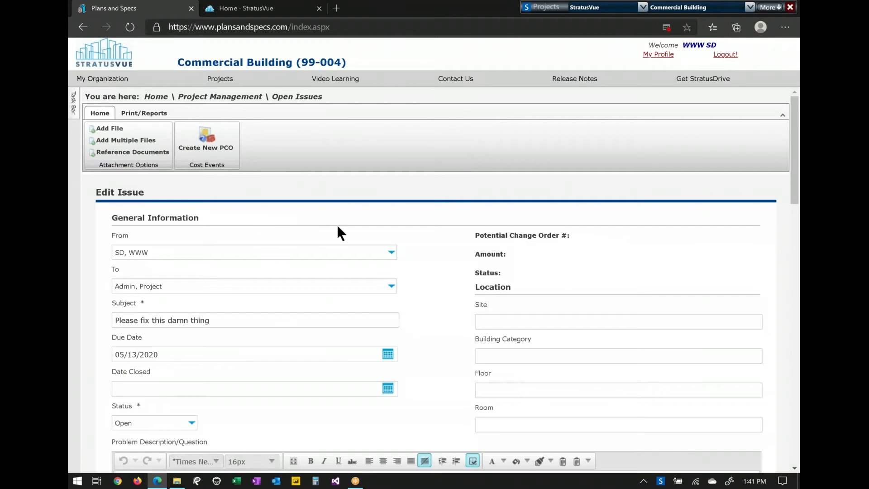
Step: Scroll through issue 000002's form, Discussion, File Upload, CC Users and Documents sections
scroll(337, 224, down, 1)
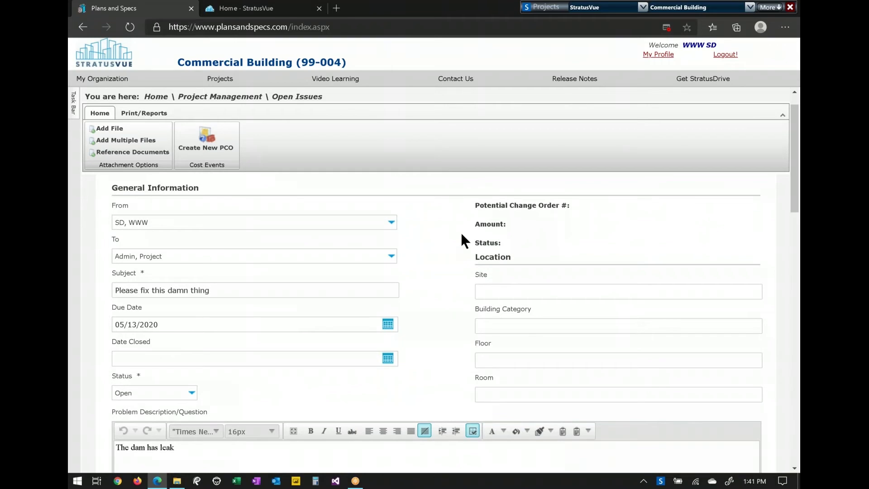
scroll(462, 235, down, 3)
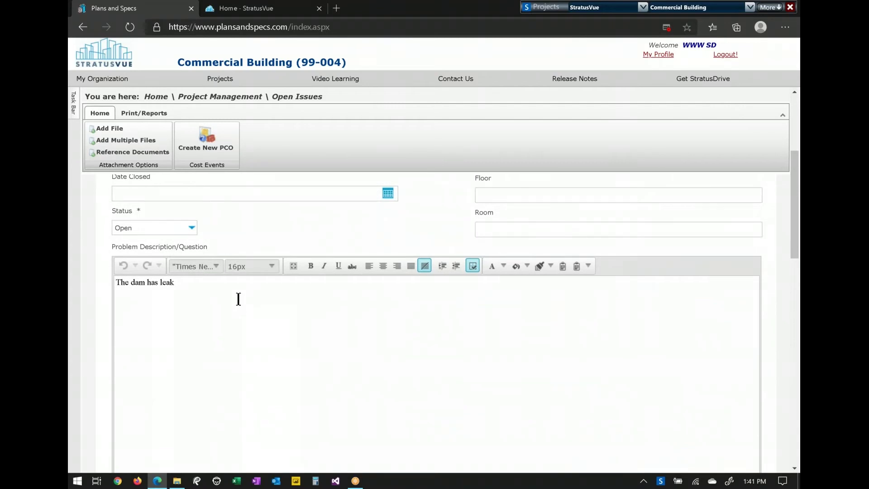
scroll(239, 298, down, 6)
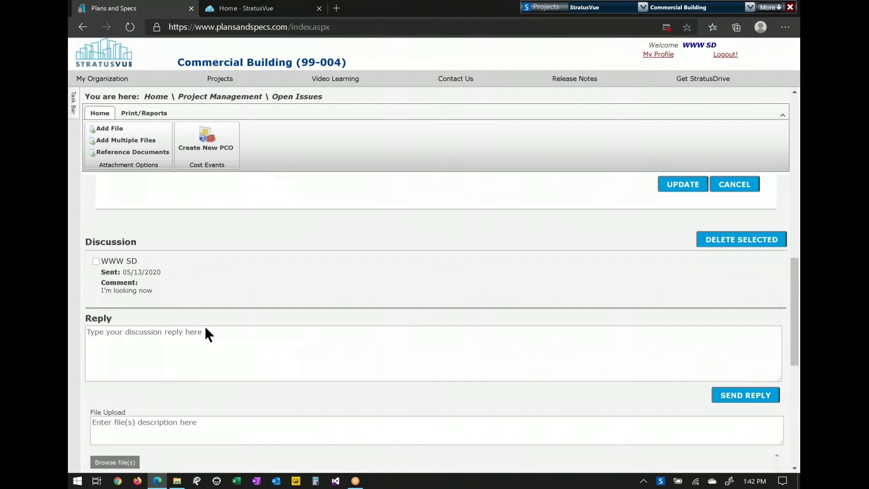
scroll(260, 359, down, 3)
scroll(434, 317, down, 2)
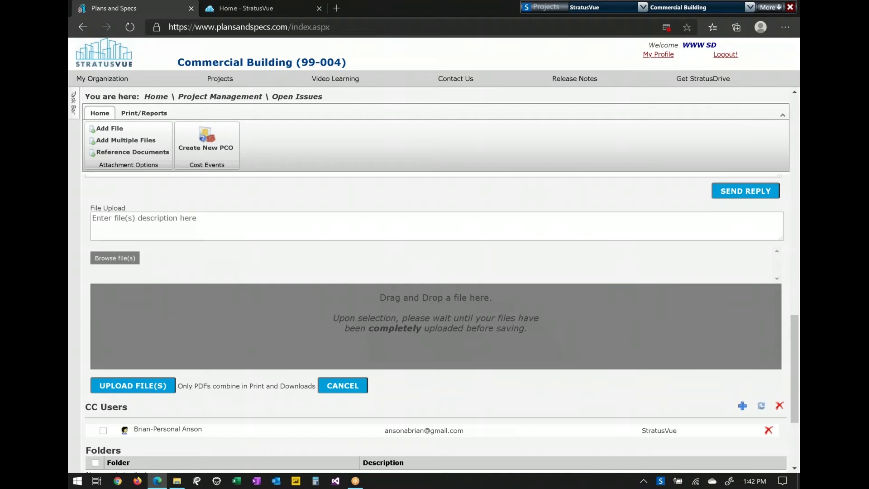
scroll(132, 305, down, 3)
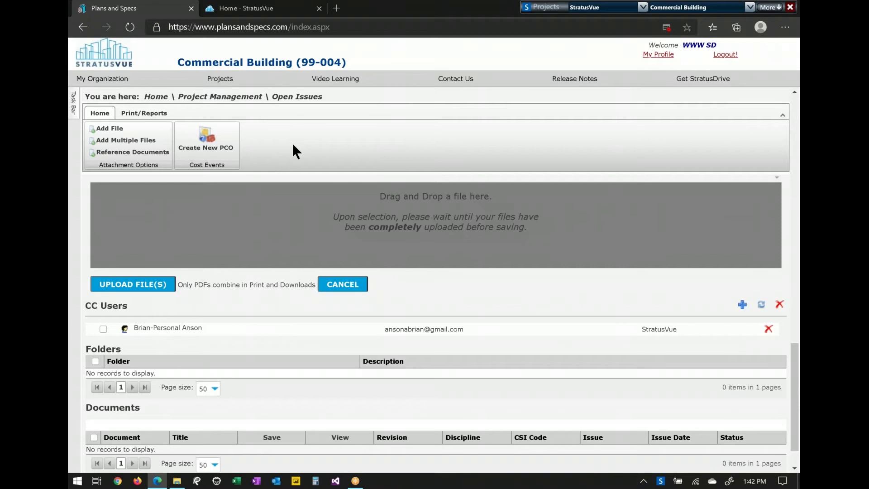
scroll(253, 360, down, 1)
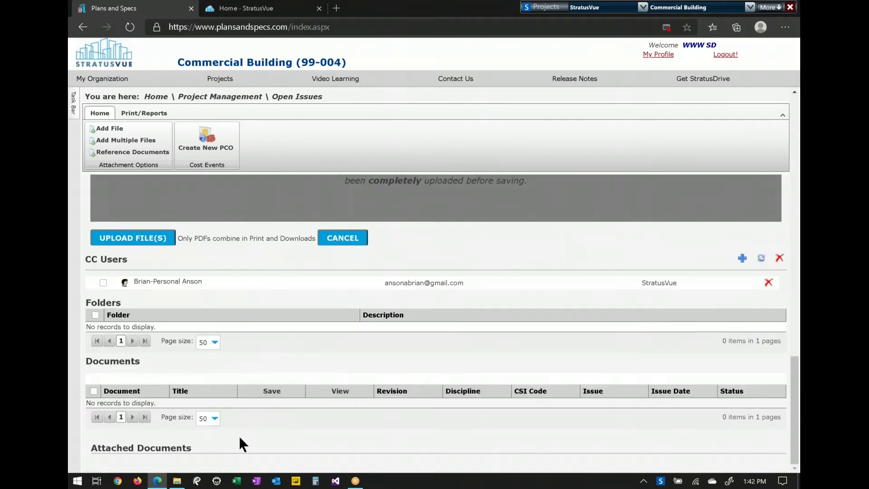
Step: From project home, open punch list item 000002 'Replace the Door and frame' for editing
click(156, 96)
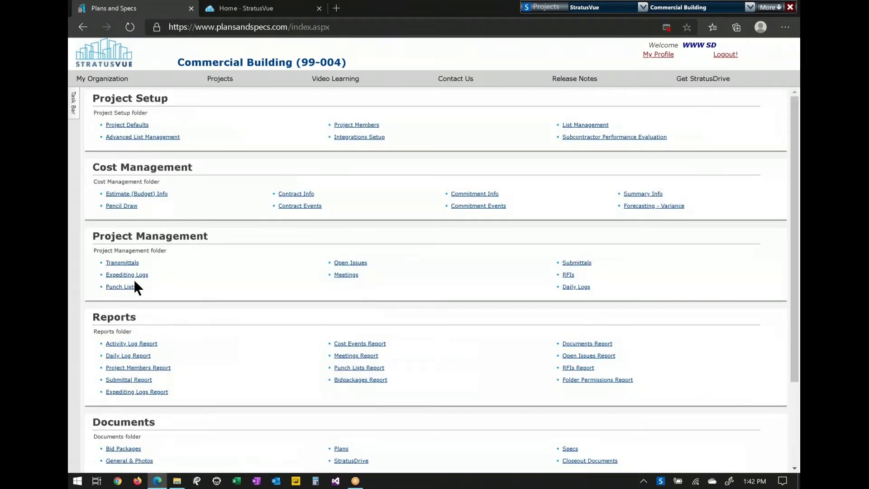
click(127, 287)
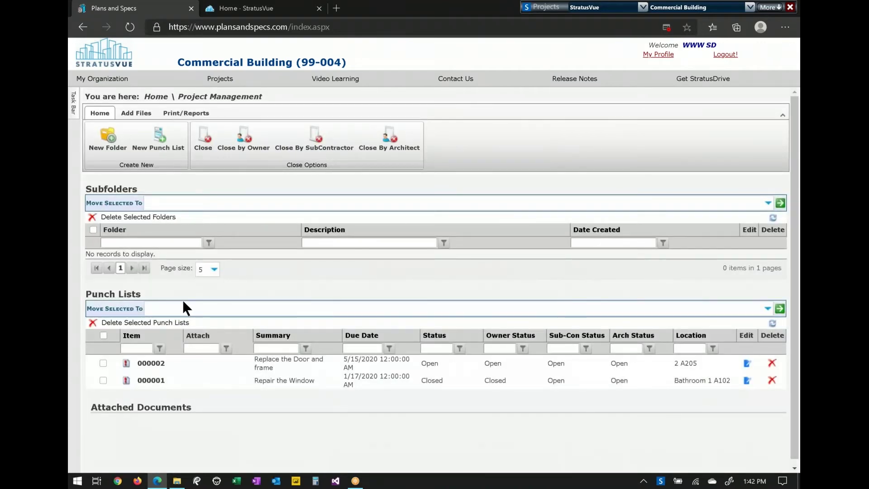
click(153, 363)
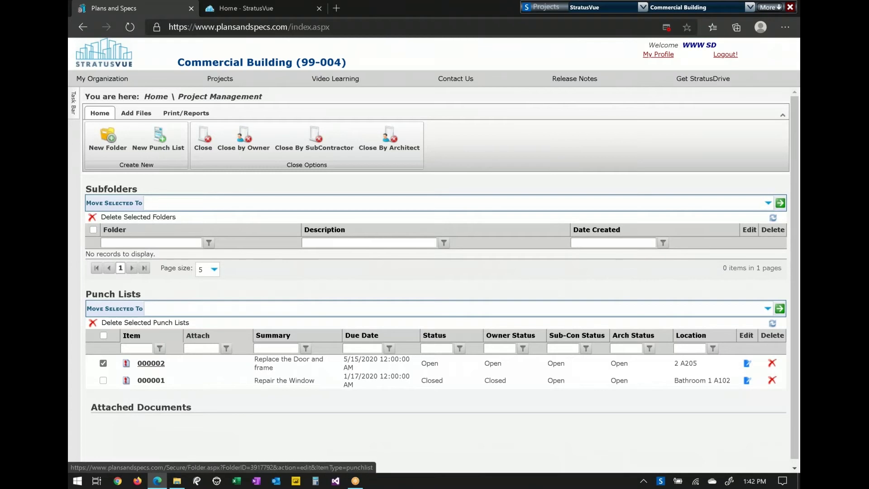
click(151, 363)
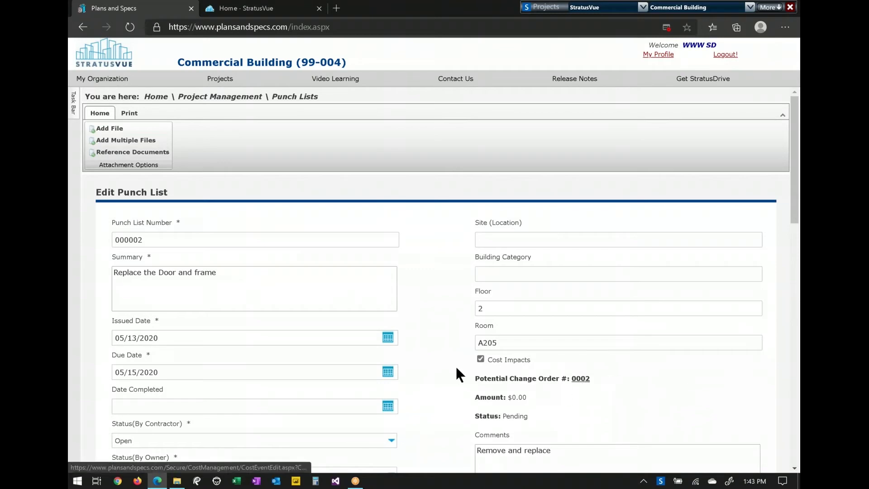
Step: Review punch list 000002's responsible parties, discussion and upload area, then return to project home
scroll(431, 369, down, 5)
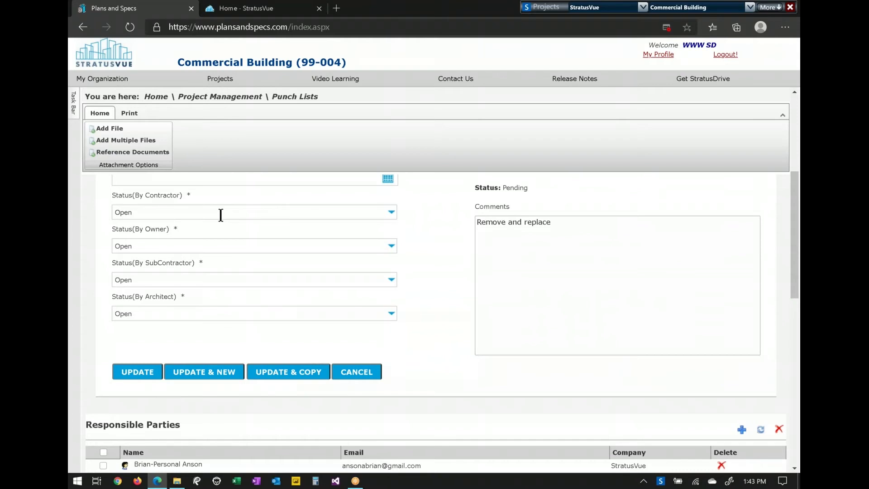
scroll(366, 309, down, 3)
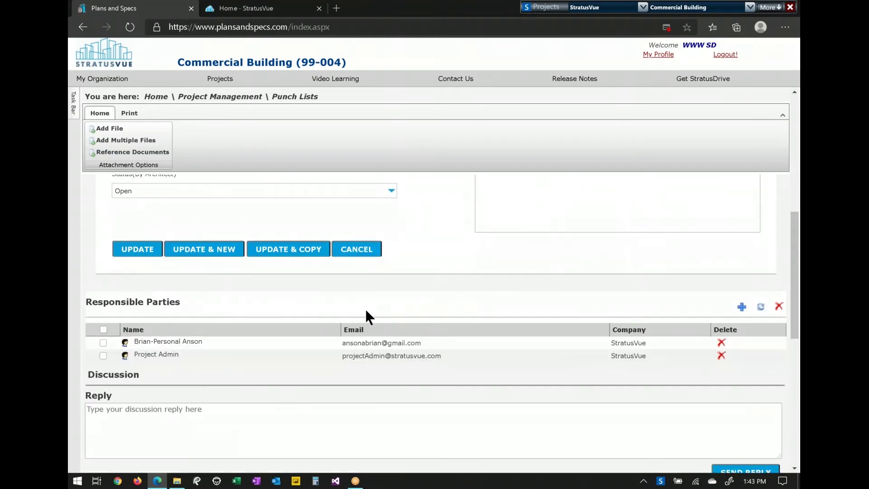
drag(184, 301, 87, 302)
click(90, 301)
scroll(289, 346, down, 3)
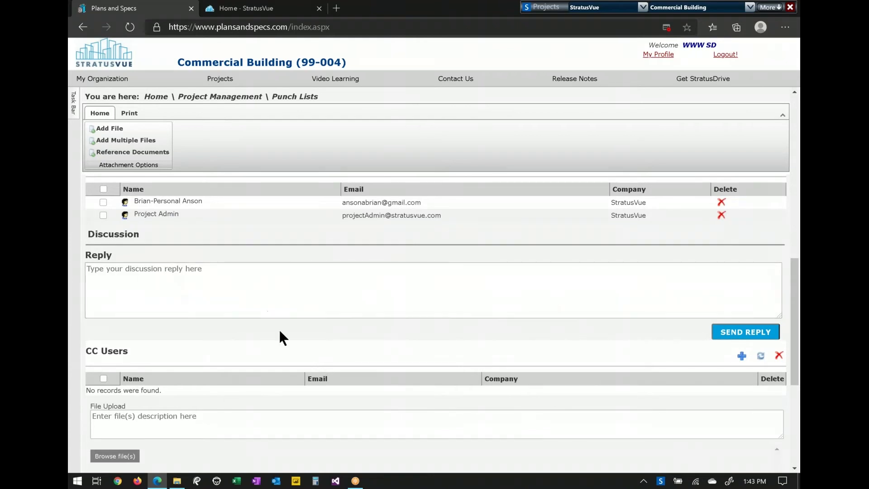
scroll(278, 328, down, 1)
scroll(292, 324, down, 4)
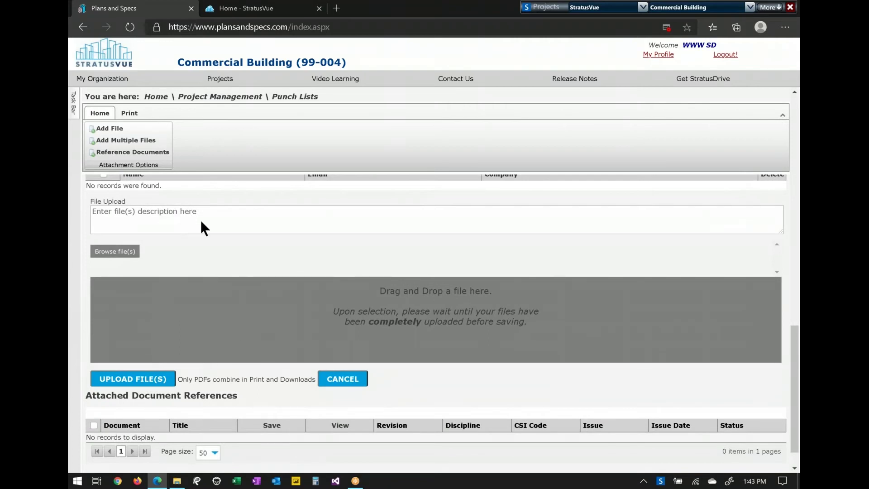
click(155, 96)
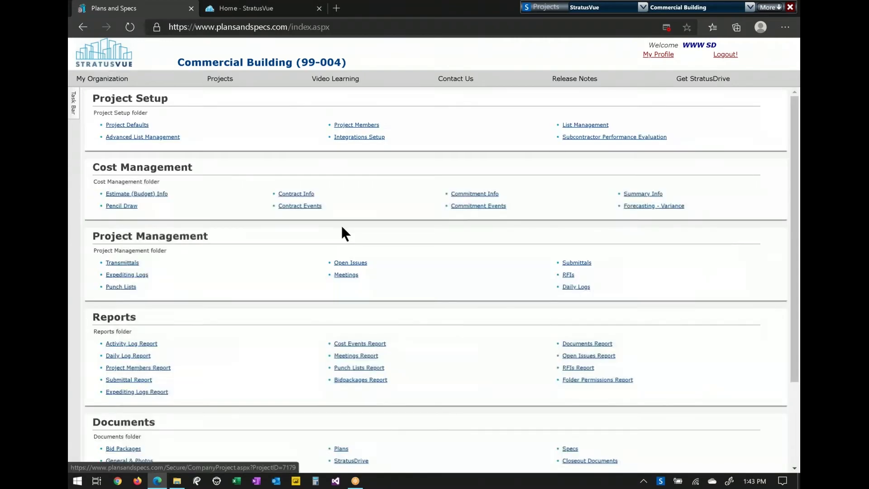
Step: Open meeting 0002 'Layout the plan' and its minute 0005, RFI Log Review
click(346, 274)
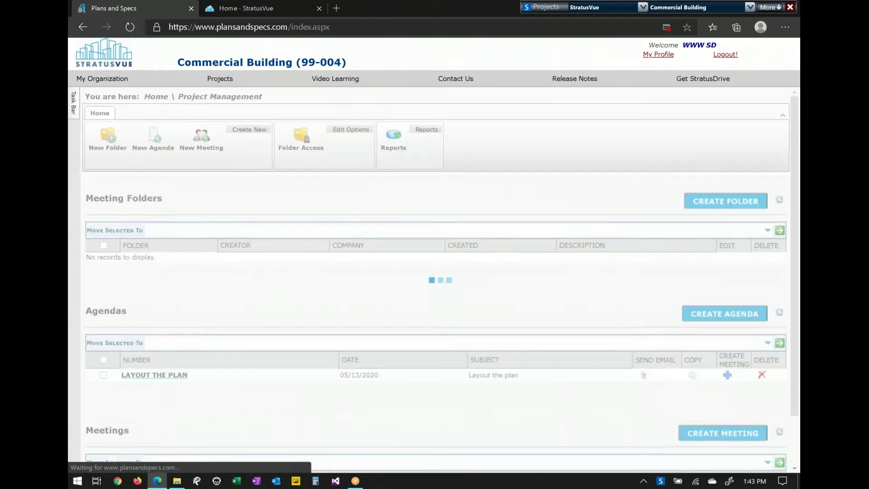
scroll(225, 321, down, 2)
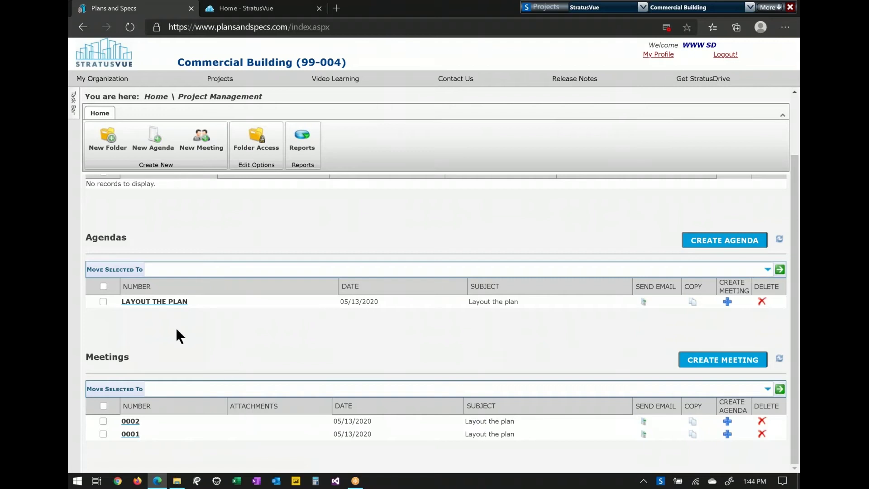
click(130, 422)
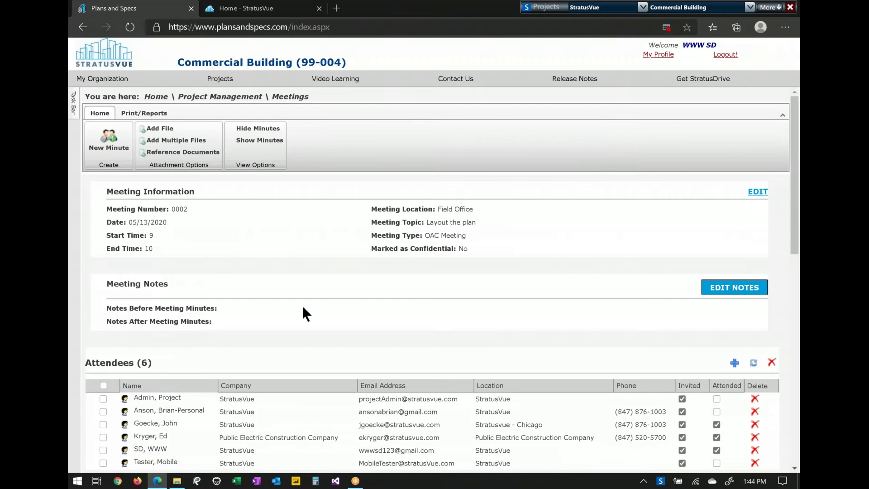
scroll(416, 235, down, 5)
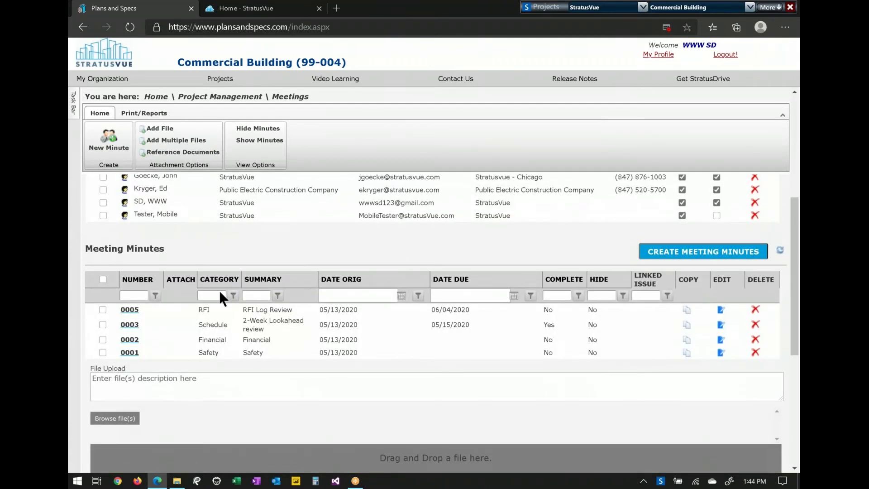
click(102, 310)
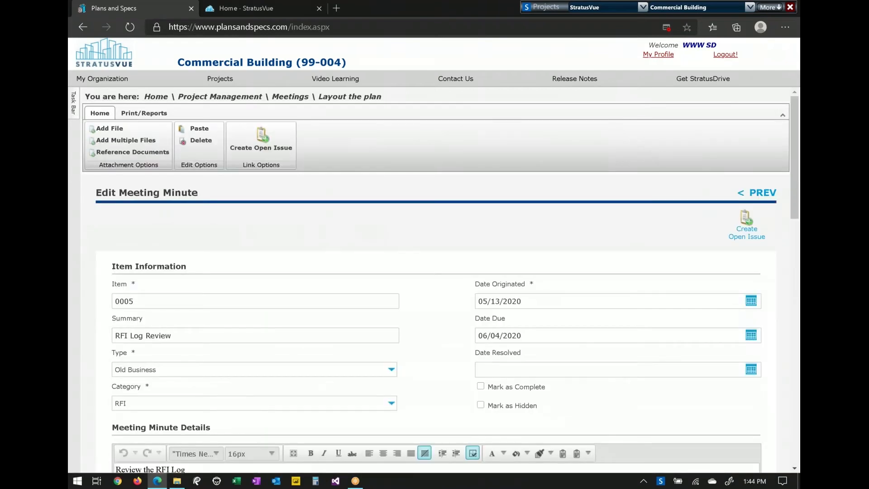
Step: Mark minute RFI Log Review complete, keeping type Old Business and category RFI
scroll(340, 302, down, 1)
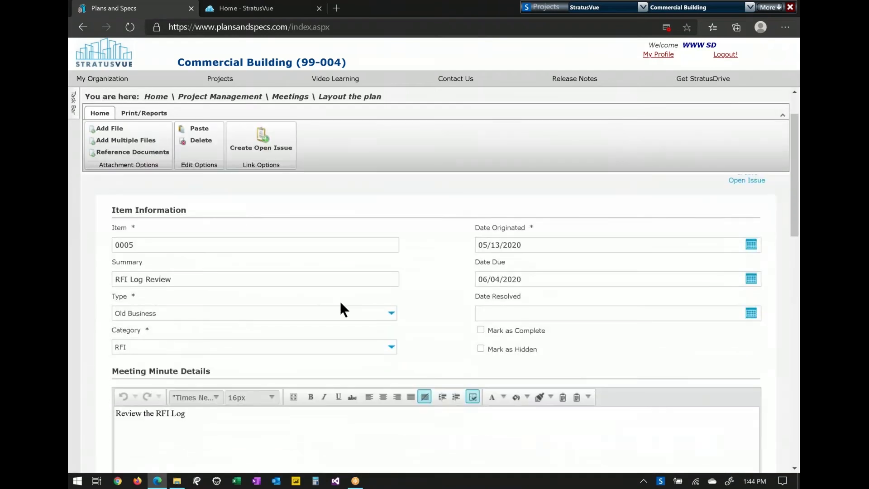
click(391, 313)
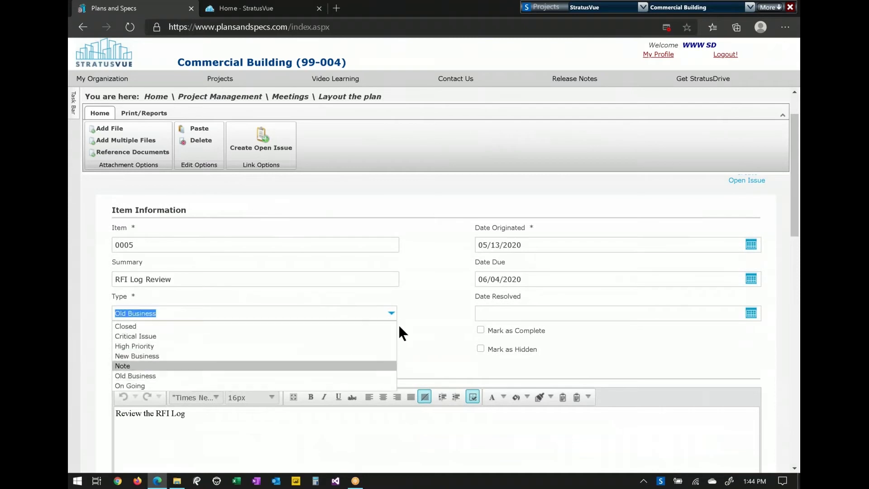
click(422, 314)
click(390, 347)
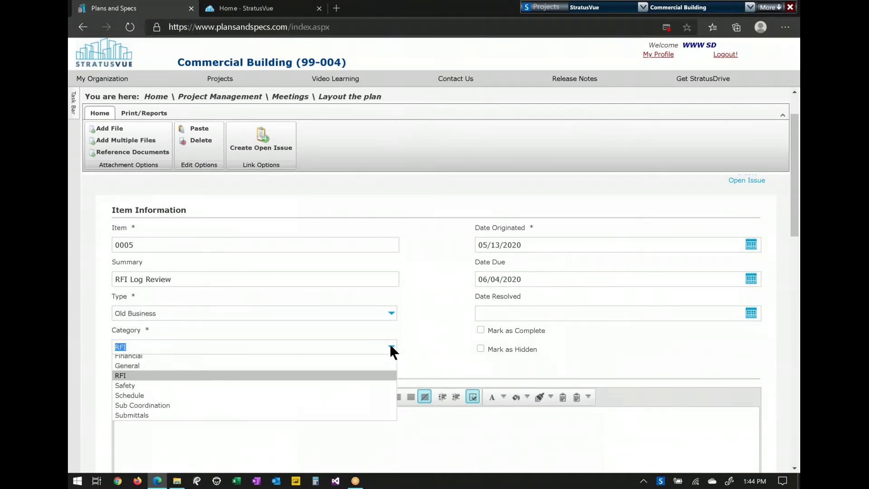
click(414, 324)
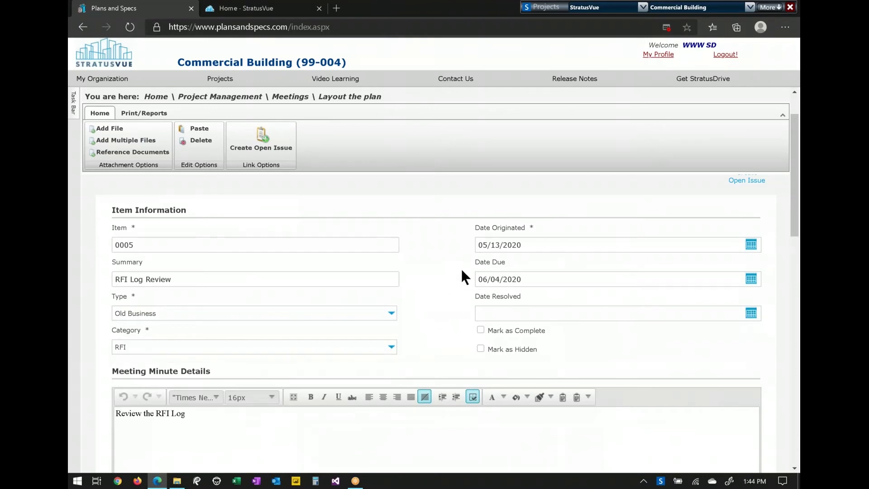
click(485, 330)
Step: Go back to the 'Layout the plan' meeting page
scroll(436, 337, down, 4)
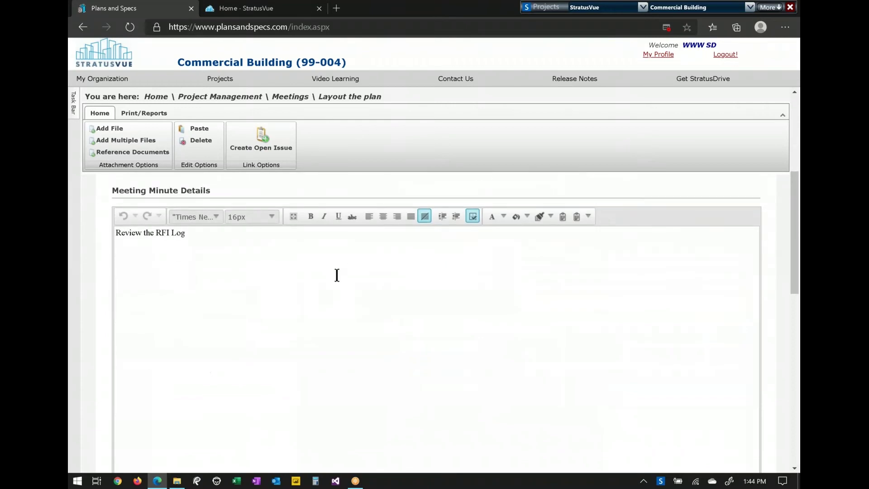
scroll(326, 266, down, 5)
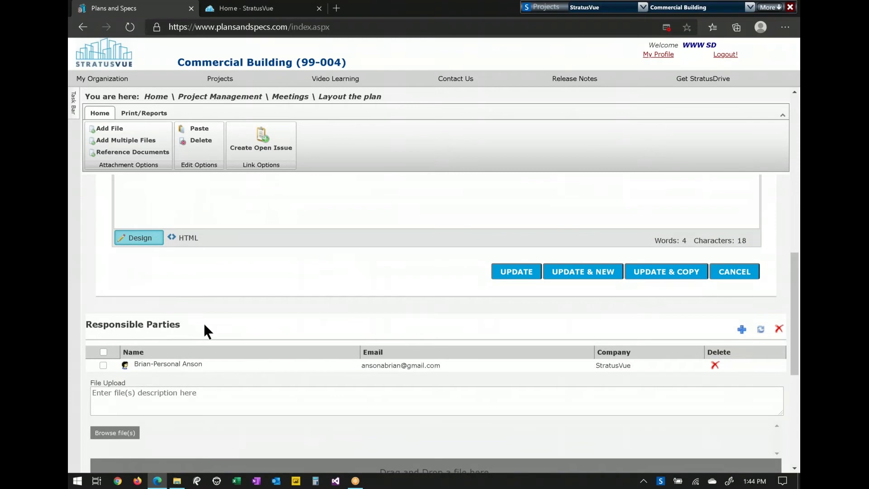
click(351, 97)
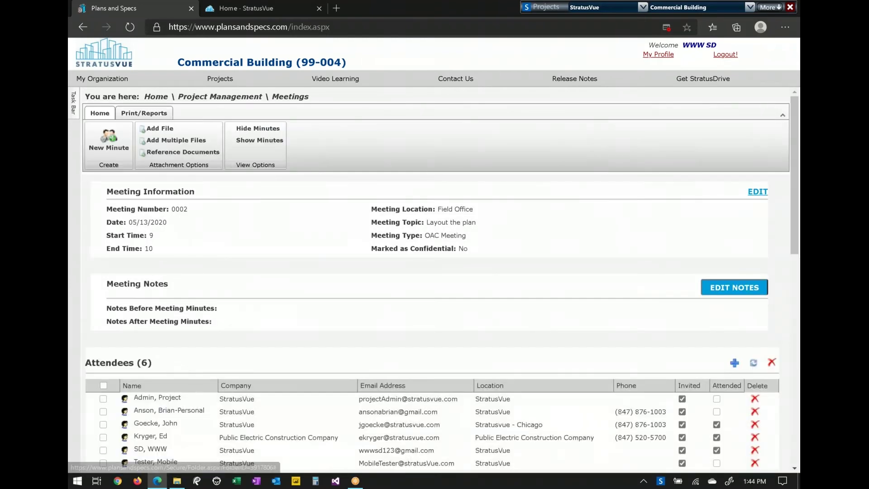
Step: Print meeting 0002's minutes to PDF from Print/Reports, review the items, and close it
click(144, 113)
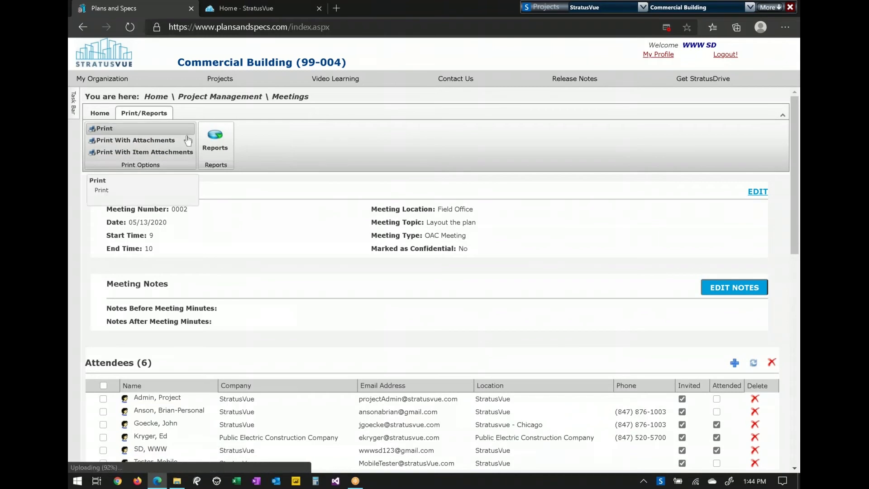
click(215, 147)
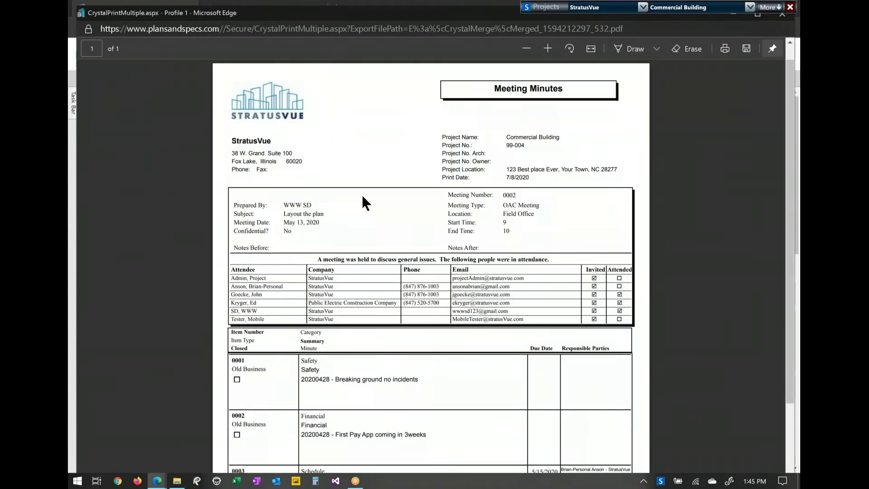
scroll(363, 197, down, 1)
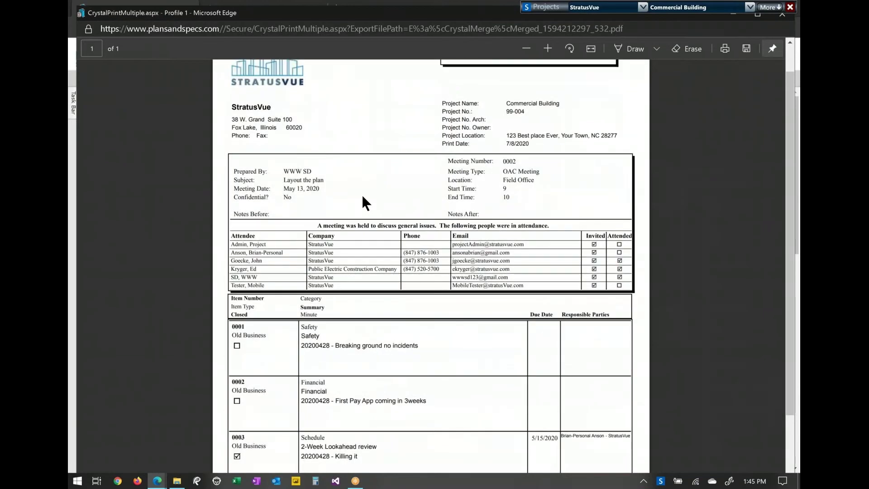
scroll(362, 197, down, 2)
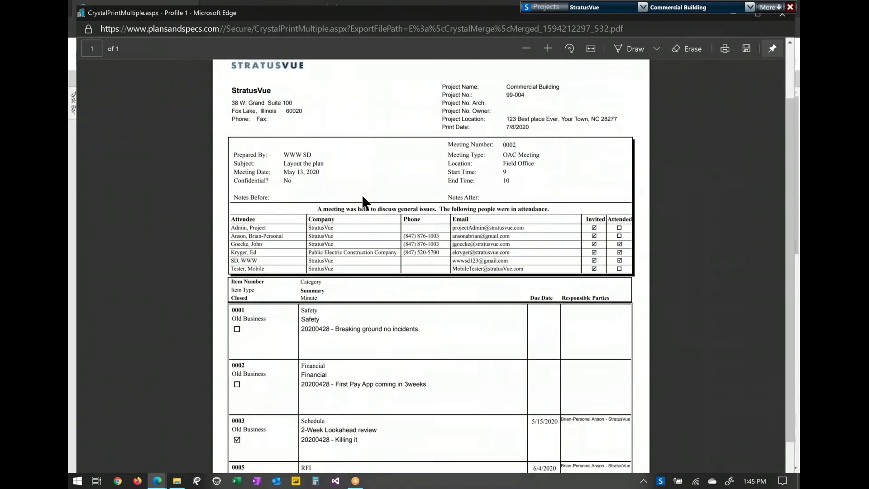
scroll(362, 195, down, 1)
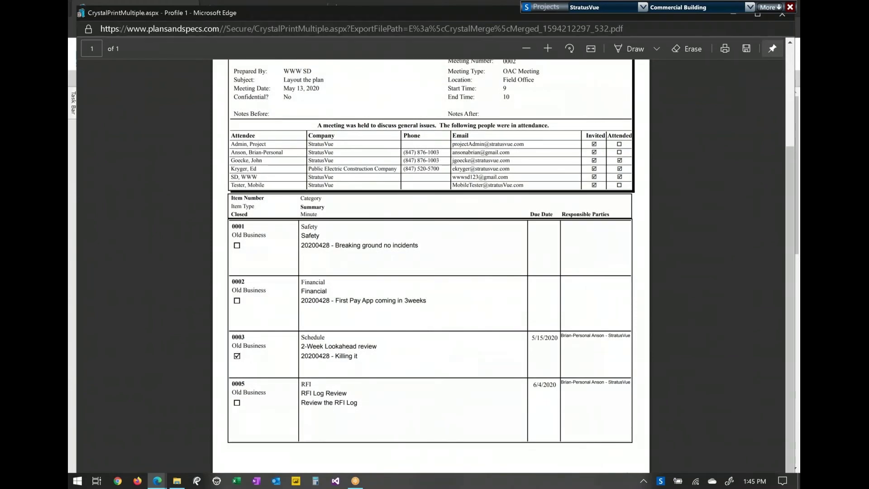
click(781, 18)
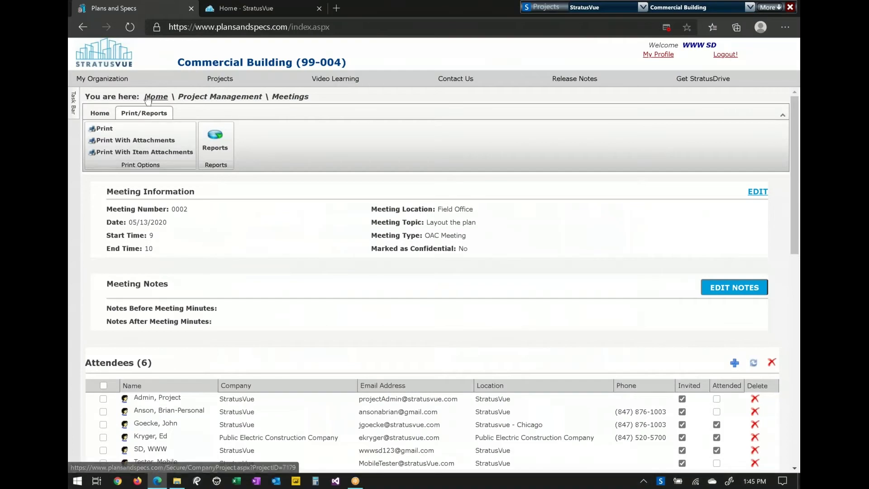
Step: Open the Submittals folder listing packages P001 and 03-30-003
click(246, 104)
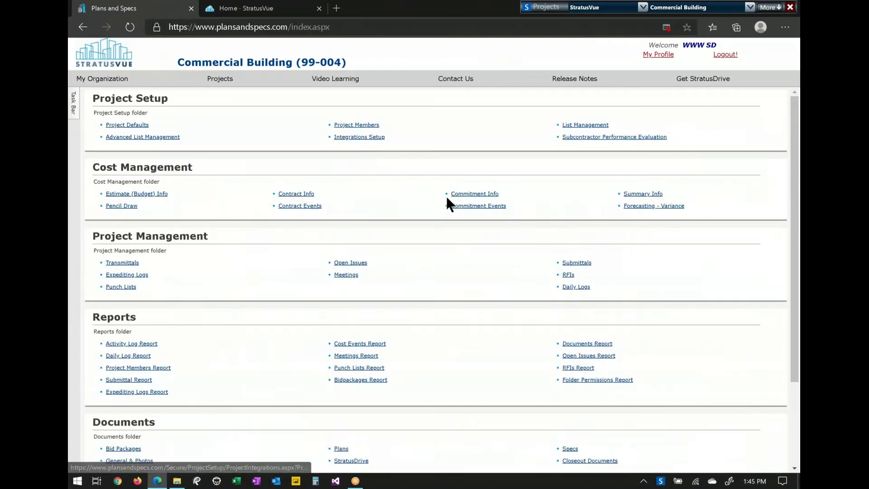
click(570, 263)
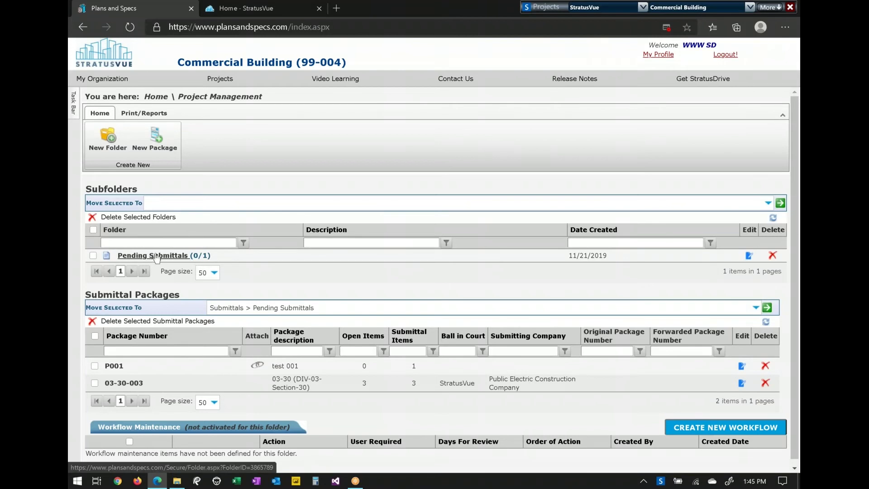
Step: Open package P001, select submittal item 000001 and submit it for review
click(119, 368)
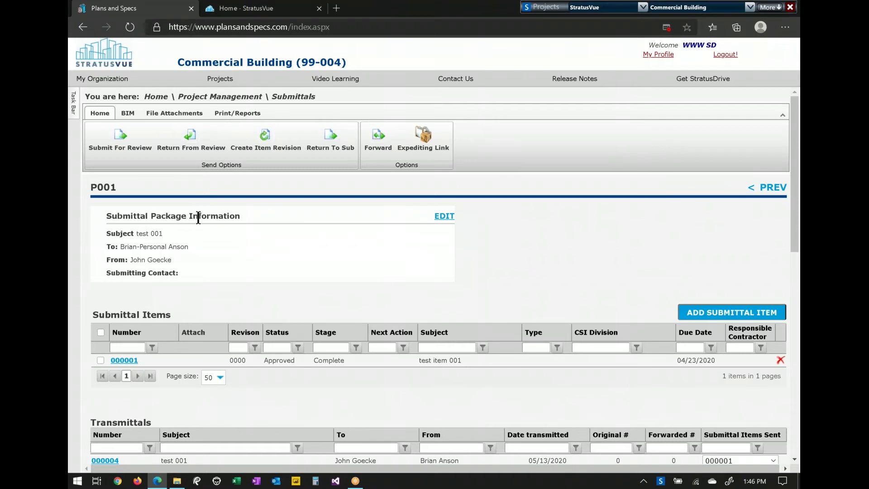
scroll(220, 325, down, 3)
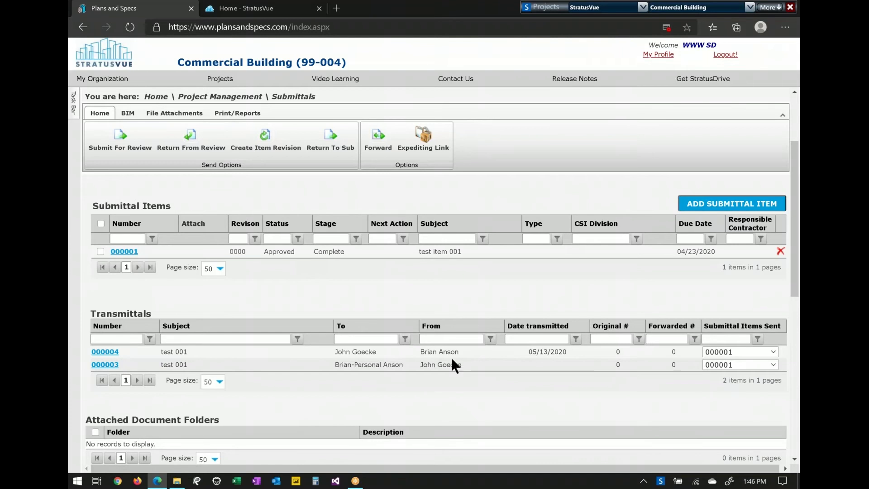
scroll(465, 365, down, 7)
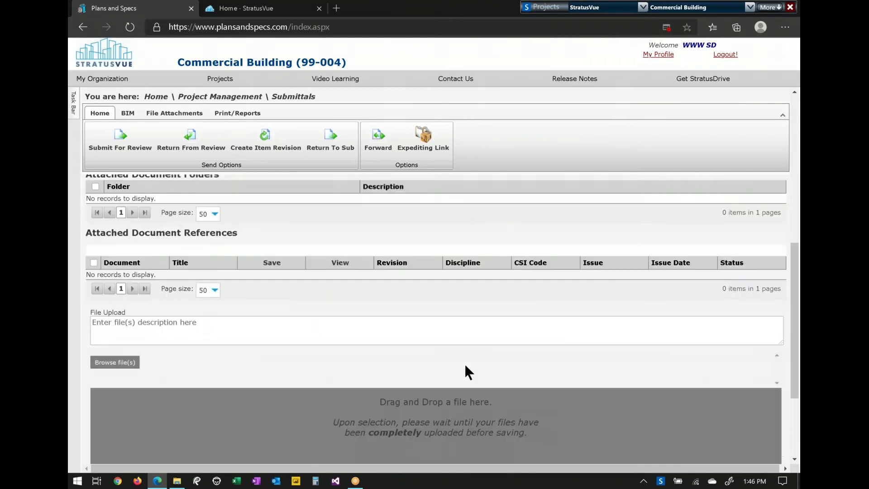
scroll(434, 316, down, 2)
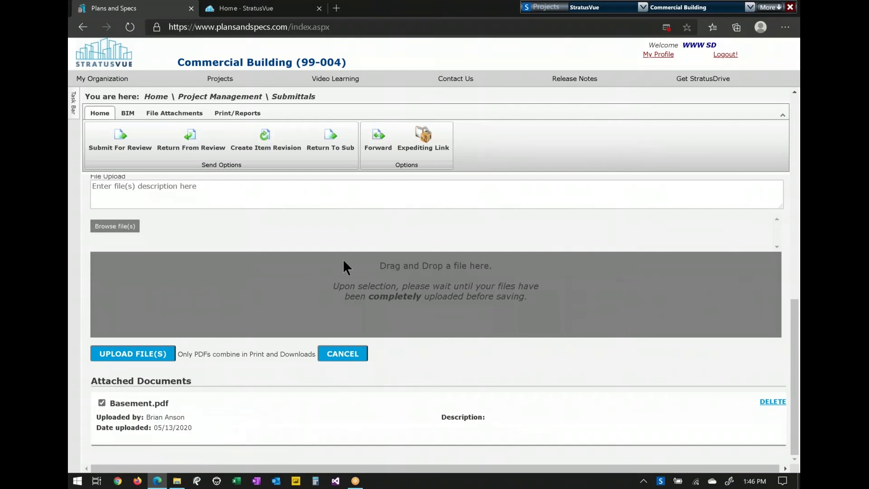
scroll(344, 267, up, 6)
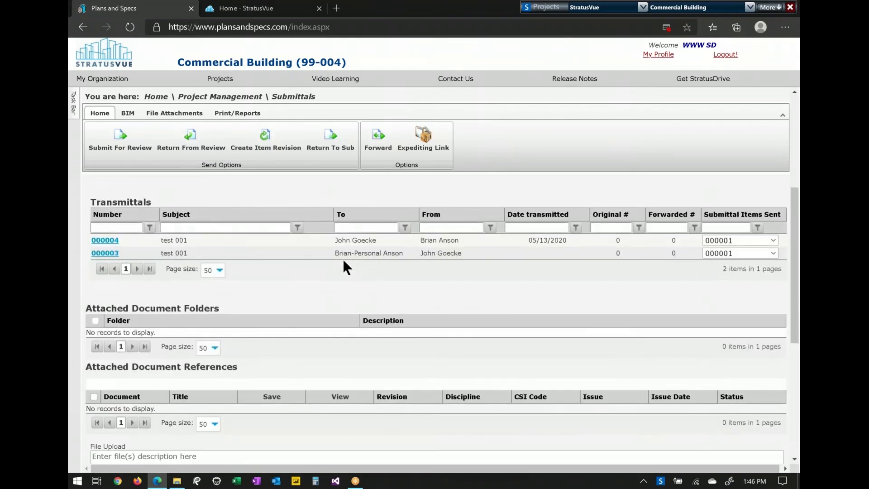
scroll(343, 258, up, 3)
click(101, 242)
click(127, 143)
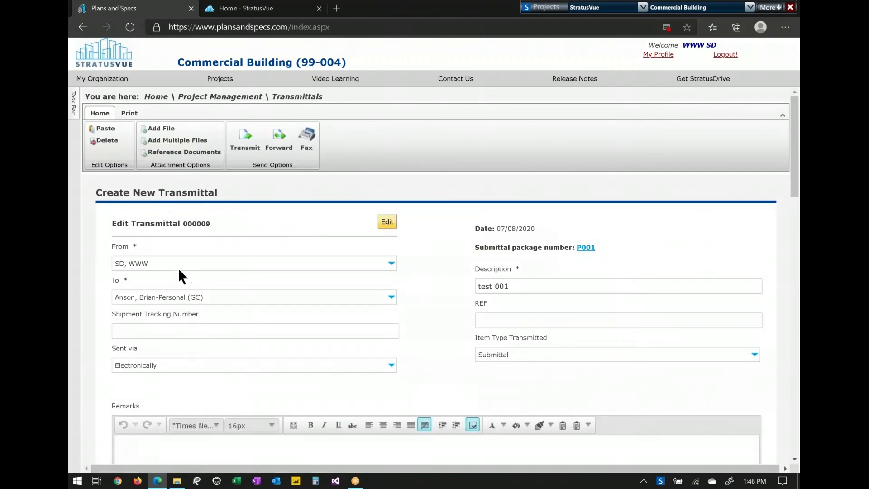
Step: Enter 'asap' as transmittal 000009's remarks and review its attachments
scroll(333, 319, down, 1)
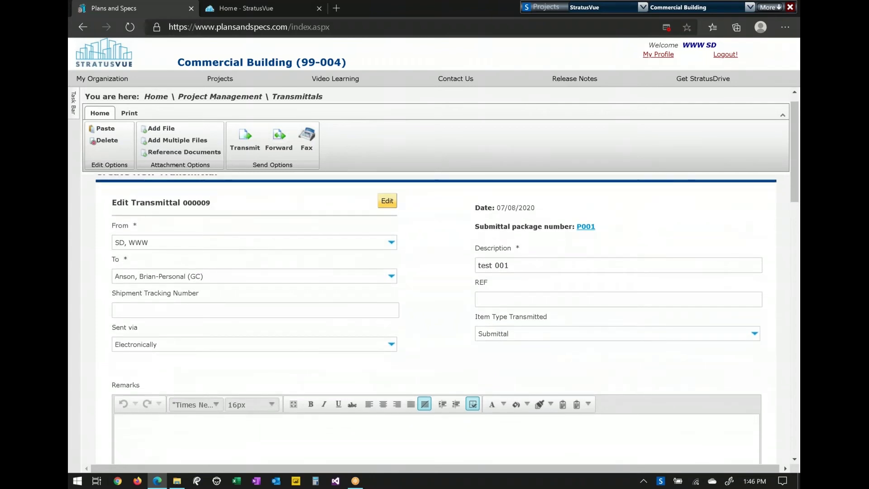
scroll(435, 289, down, 2)
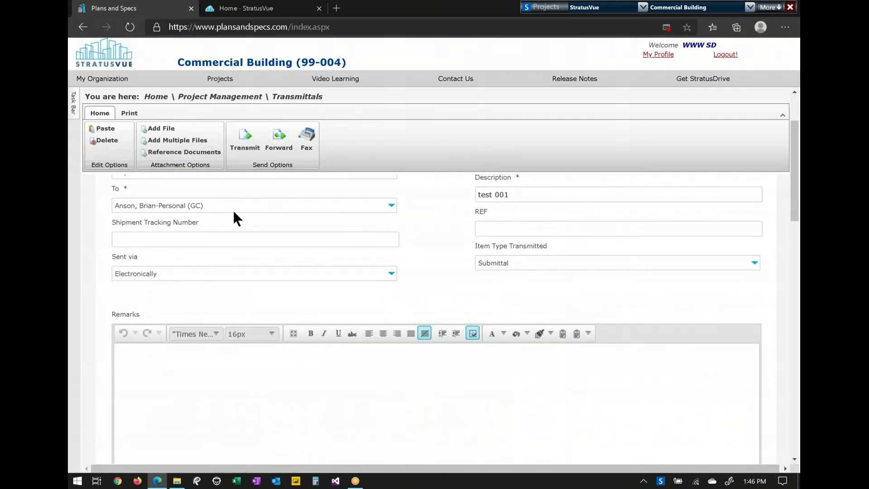
scroll(278, 415, down, 1)
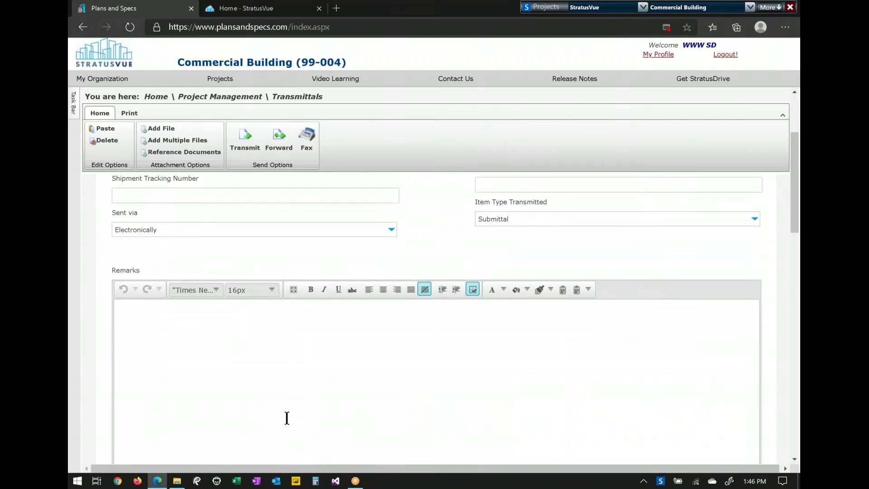
click(287, 417)
text(asap)
scroll(374, 335, down, 5)
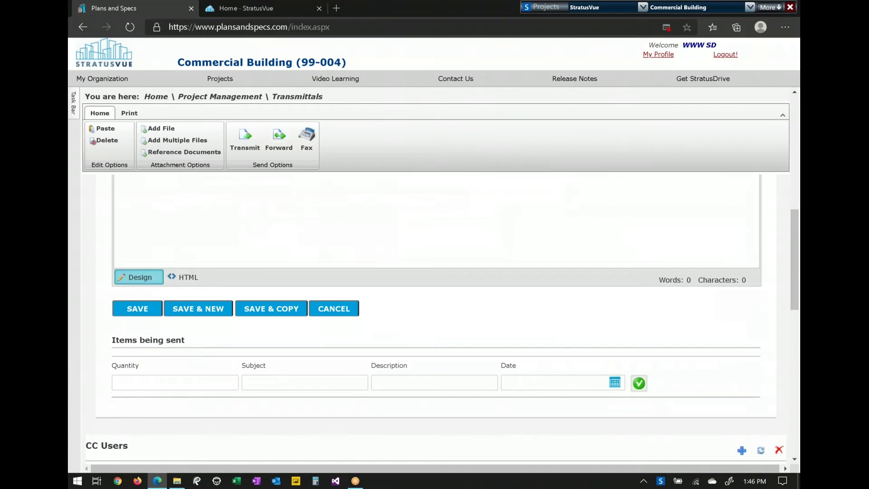
scroll(442, 336, down, 1)
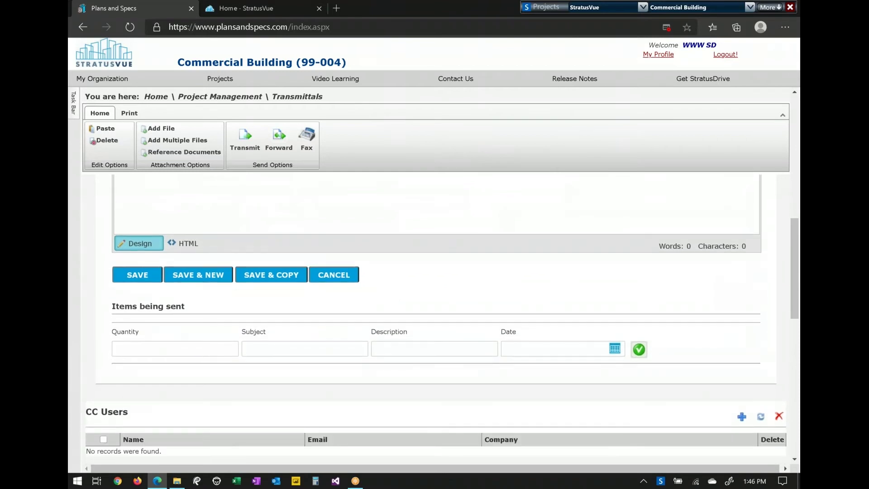
scroll(219, 306, down, 3)
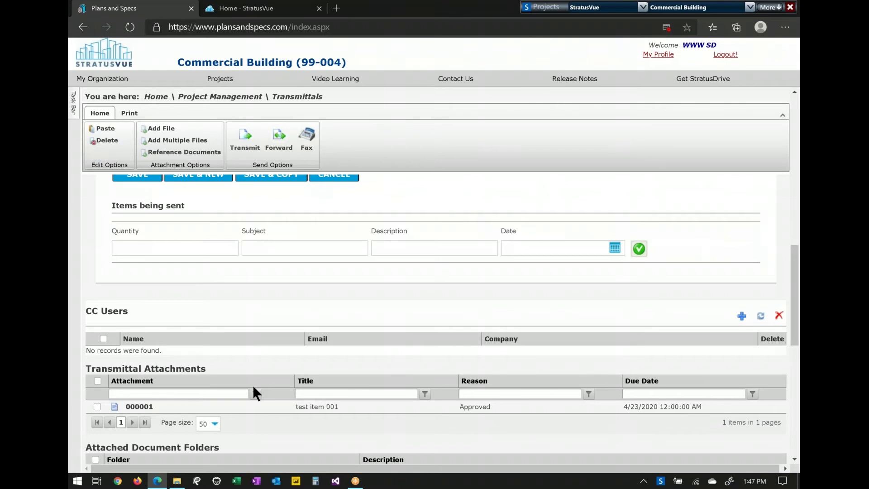
scroll(254, 388, down, 1)
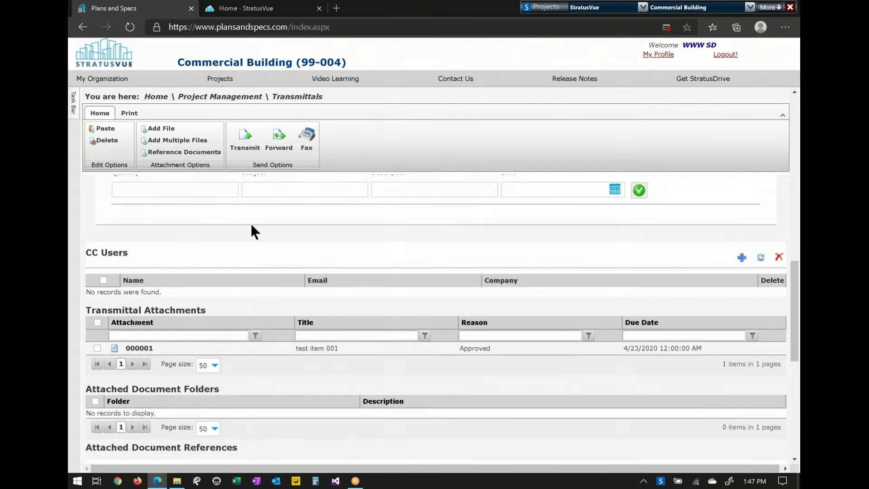
scroll(407, 291, up, 8)
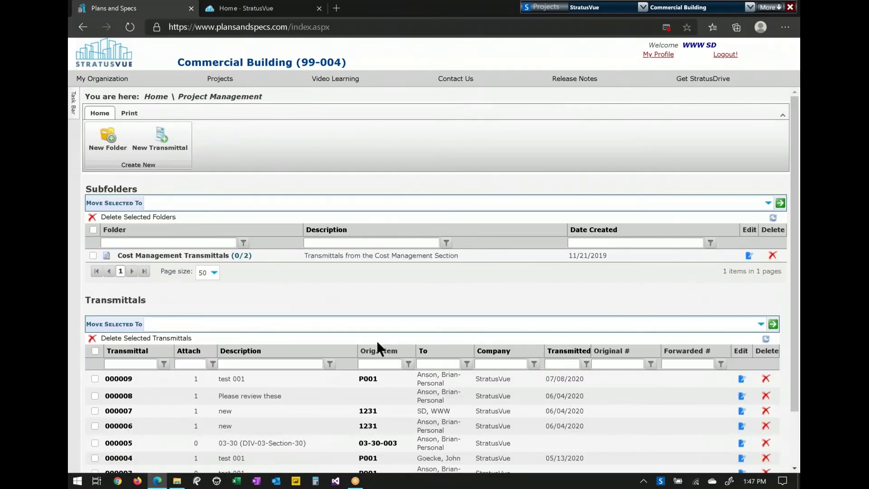
Step: Review the P001 submittal package, then go back to the project home page
click(368, 379)
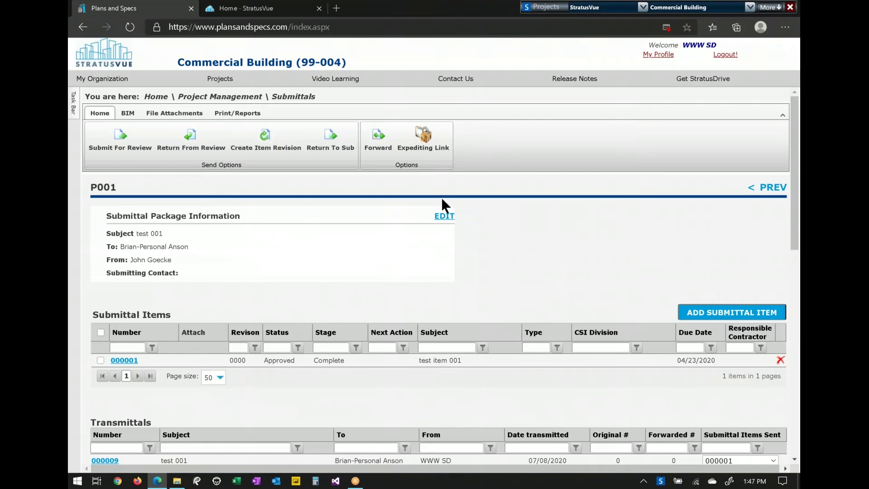
click(156, 97)
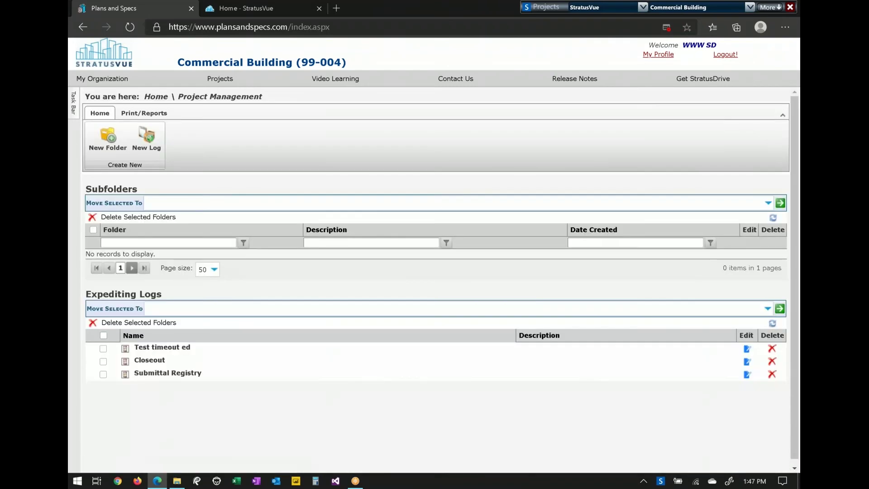
Step: Open the Submittal Registry expediting log and scroll through its items
click(103, 374)
click(152, 373)
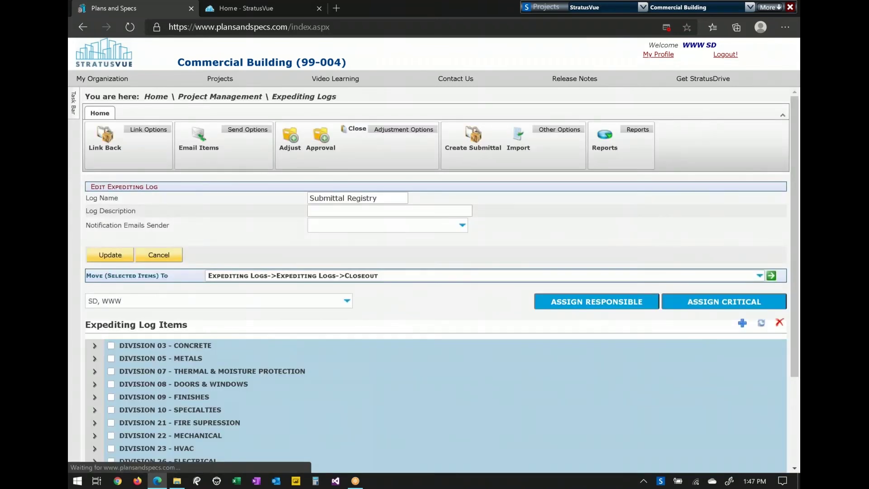
scroll(298, 342, down, 1)
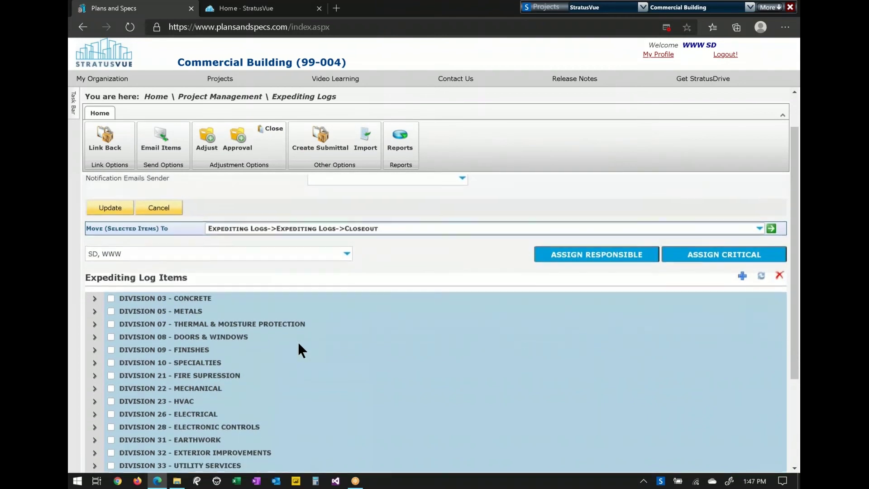
scroll(297, 350, down, 1)
click(364, 149)
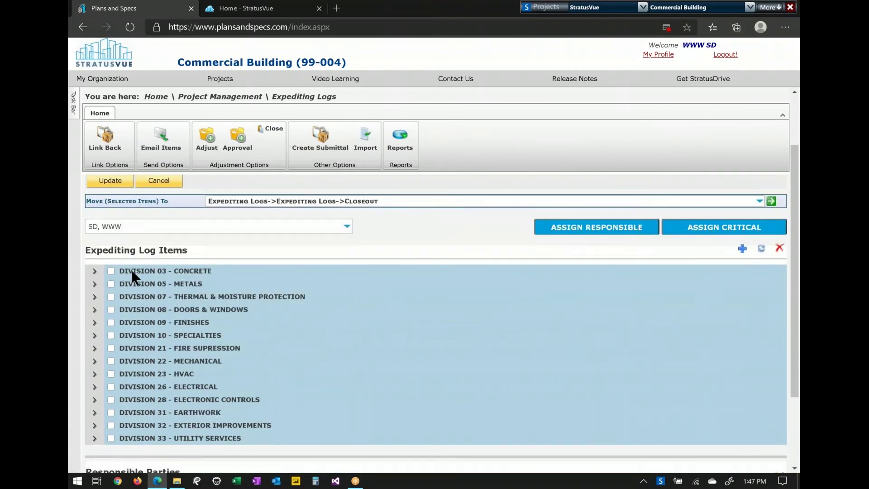
click(115, 262)
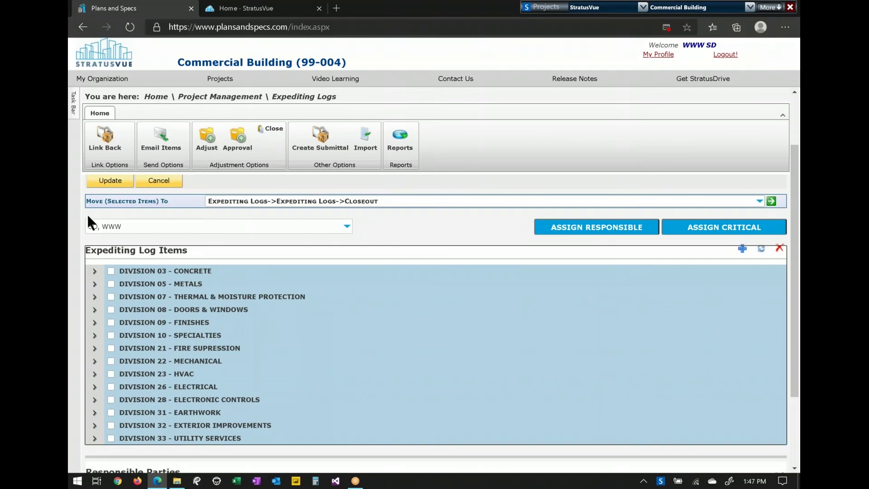
Step: Expand DIVISION 03 down to section 03-35, select both its items, and choose Create Submittal
click(94, 271)
click(114, 284)
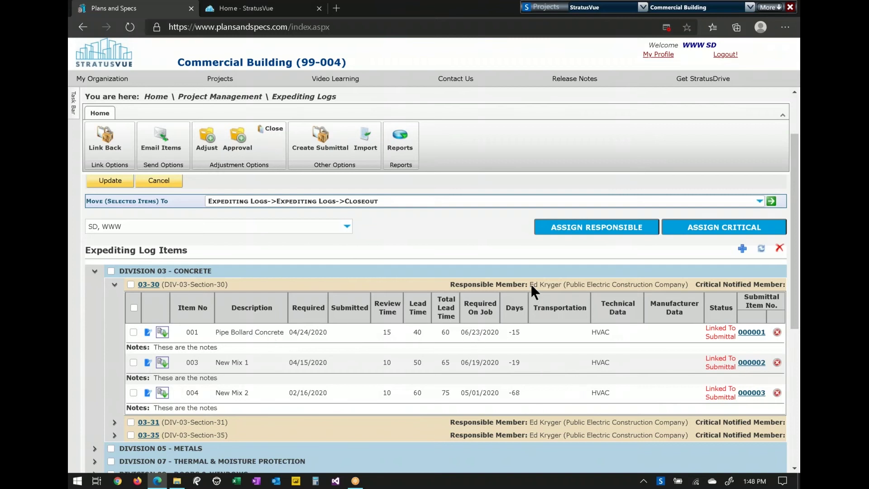
scroll(169, 281, down, 3)
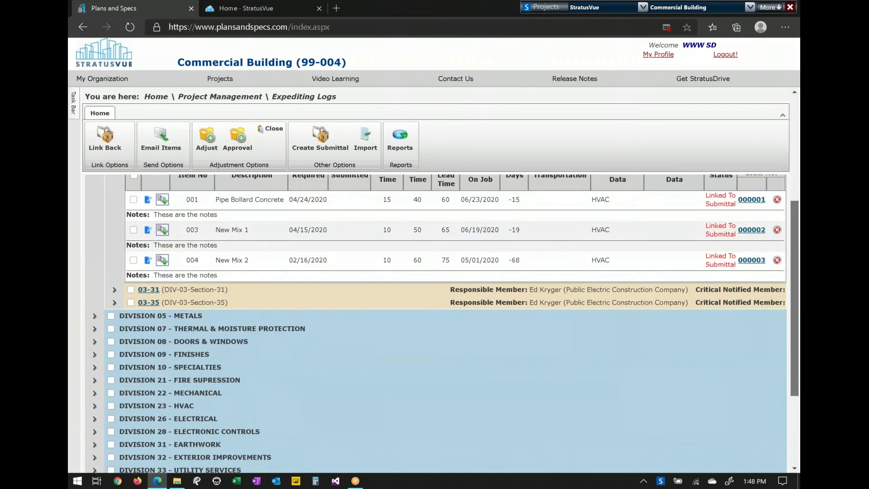
click(114, 294)
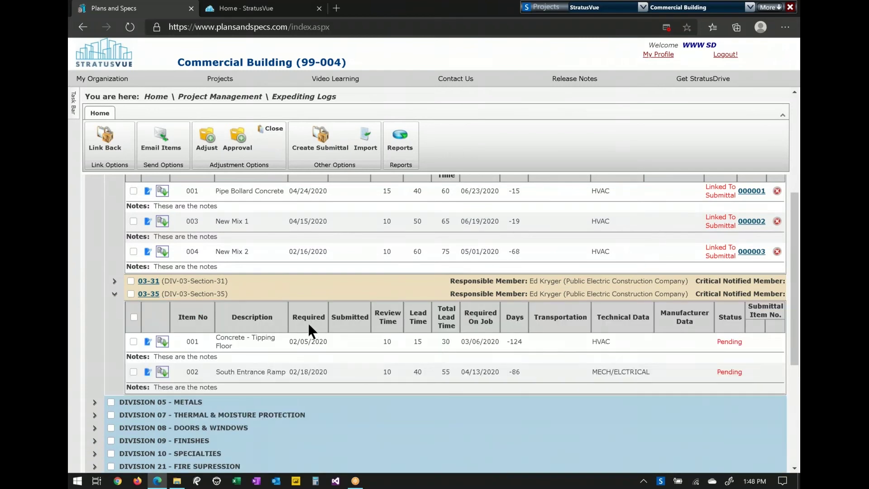
drag(292, 342, 331, 342)
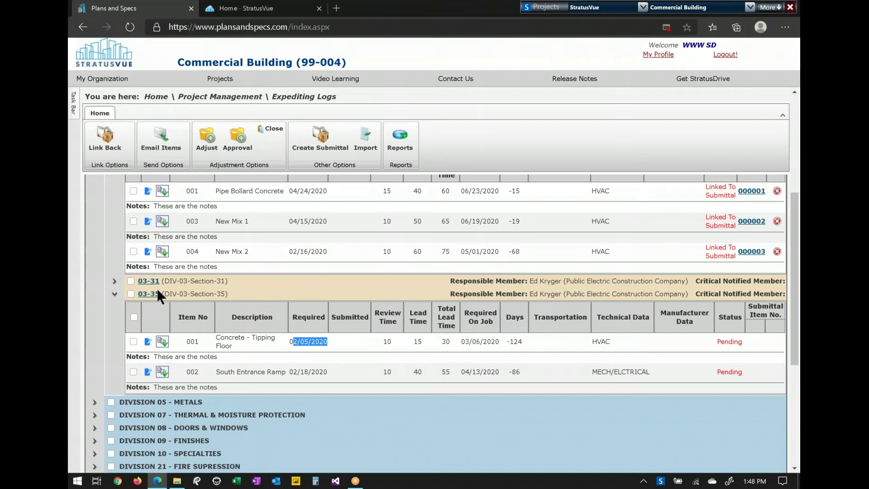
click(131, 293)
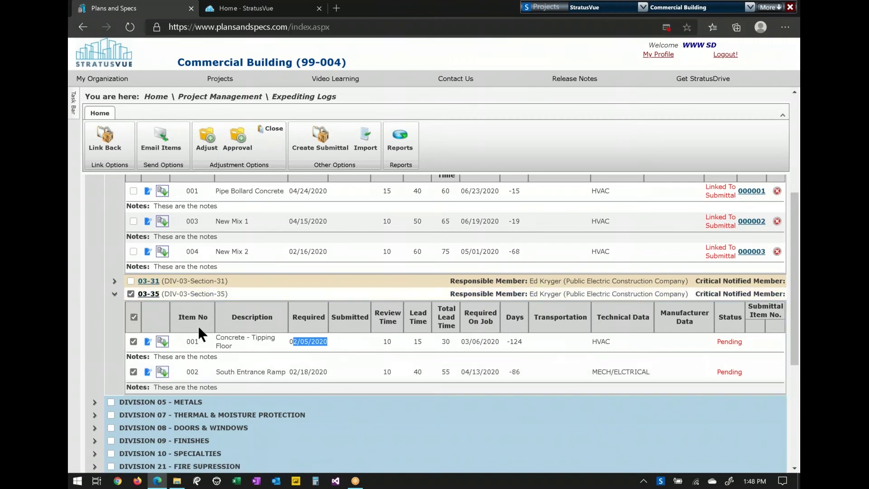
click(319, 142)
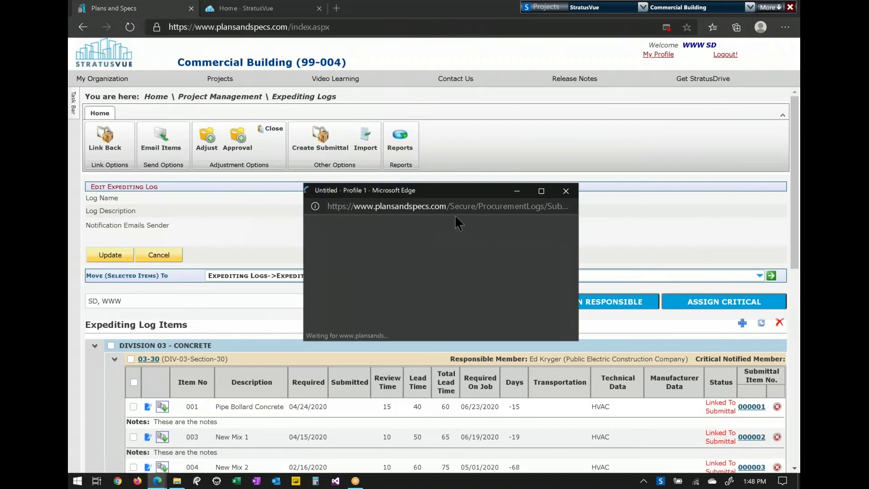
Step: Create package sAMPLE01 under Submittals > Pending Submittals, then return to the project home page
click(517, 240)
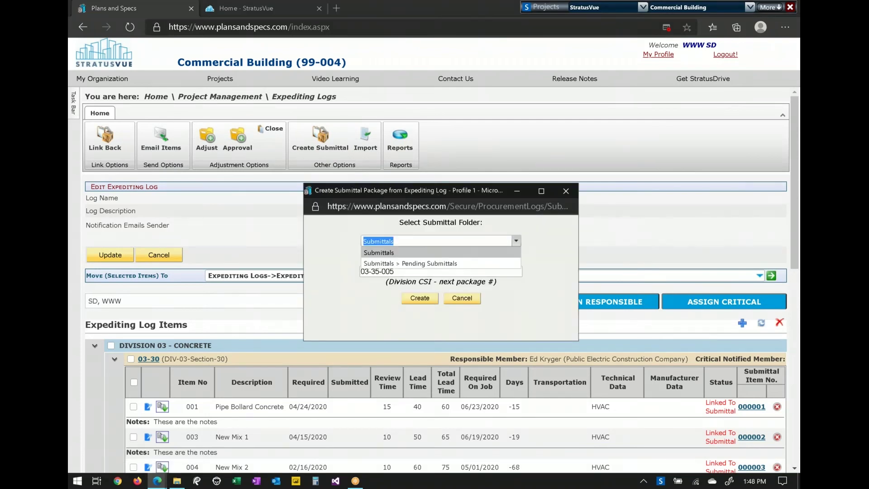
click(419, 264)
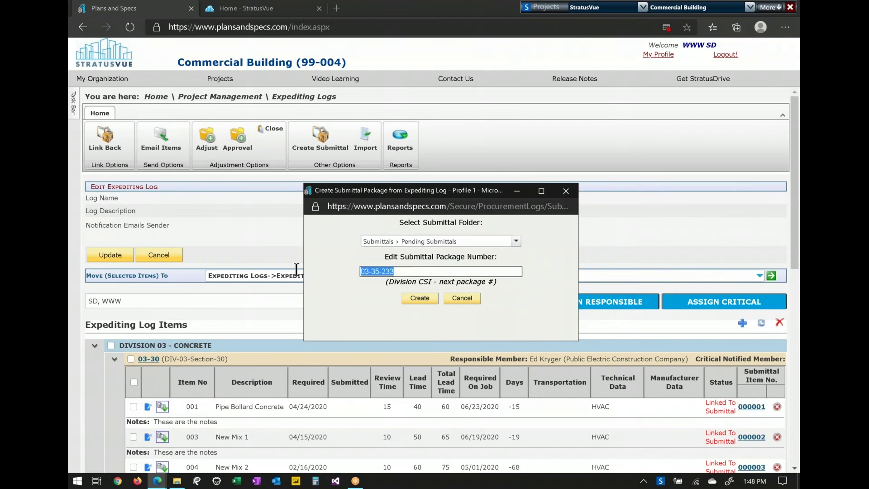
text(sAMPLE01)
click(421, 299)
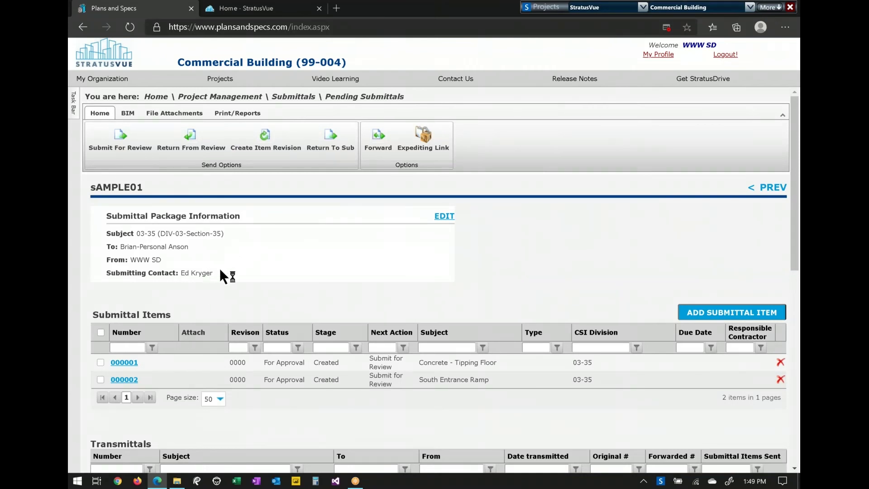
click(156, 96)
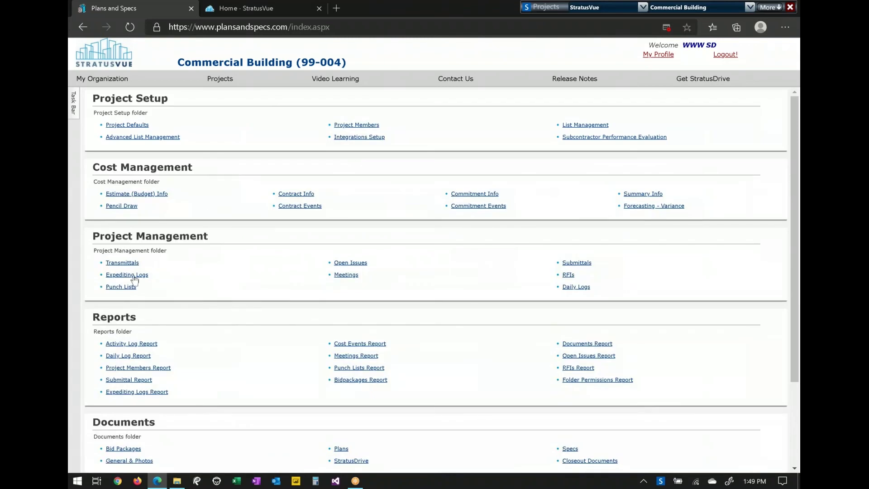
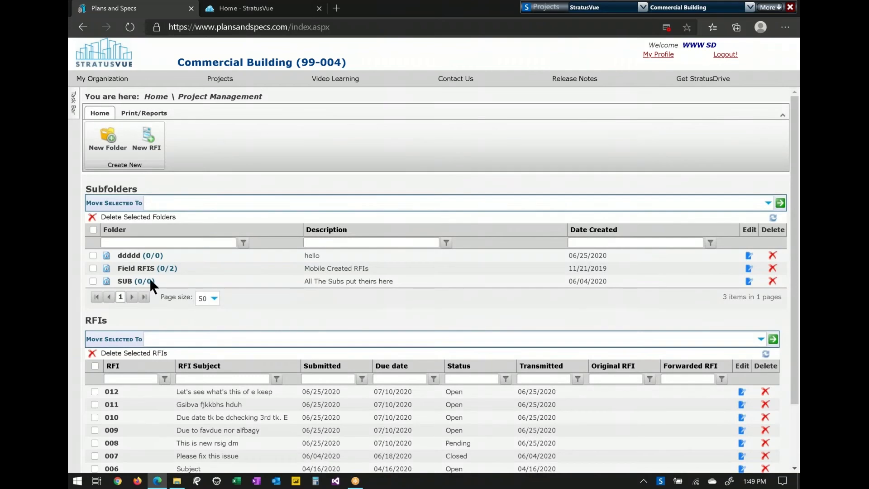
drag(180, 265, 115, 267)
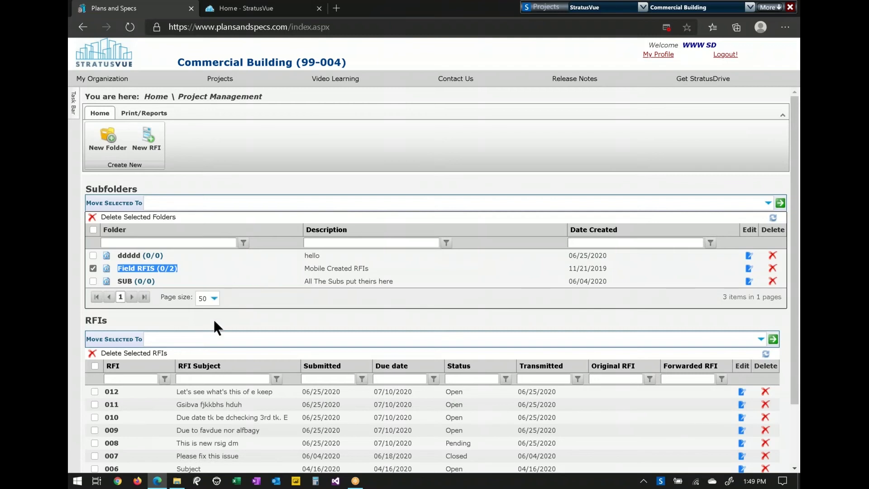
scroll(139, 419, down, 1)
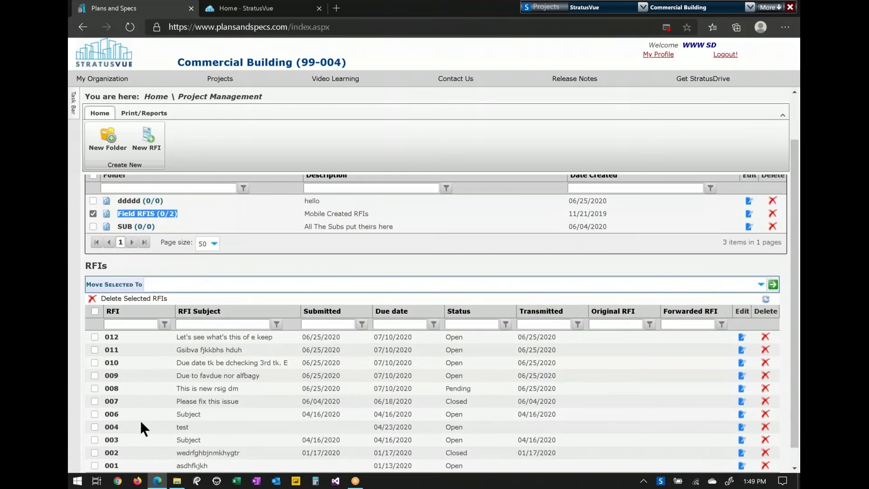
click(113, 340)
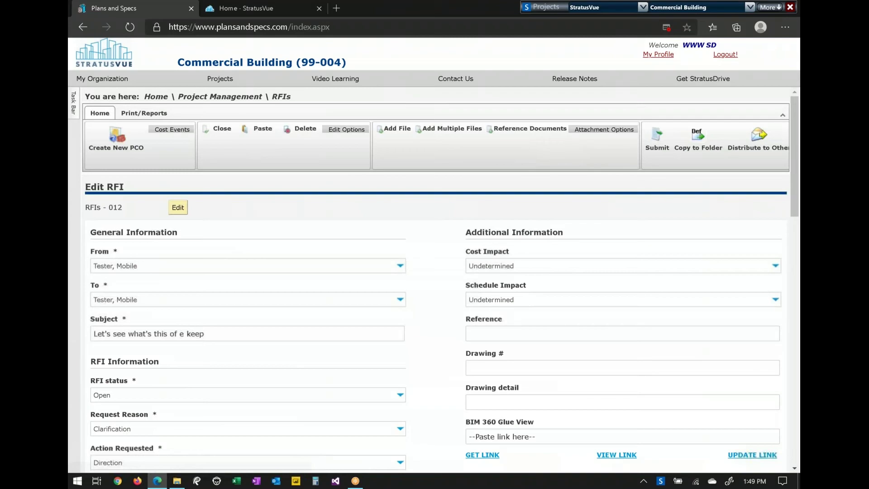
Step: Replace RFI 012's To recipient with the new contact's name
click(287, 303)
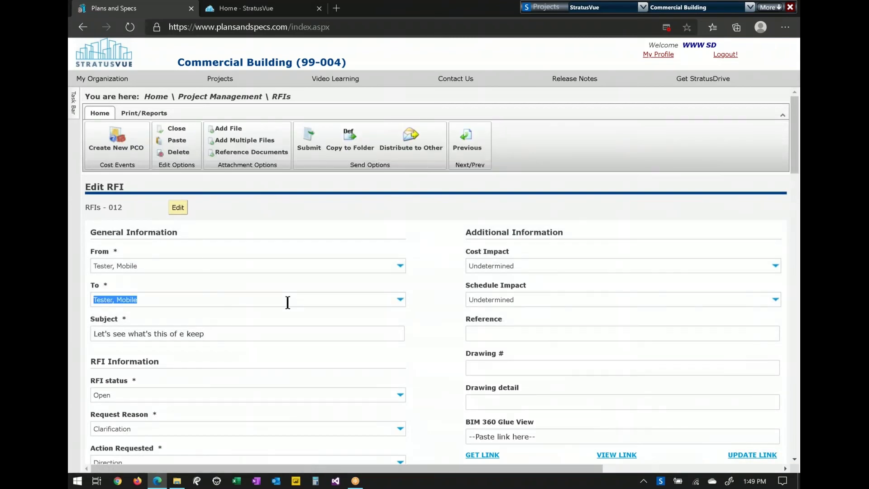
text(Anson, Brian-Personal (GC)
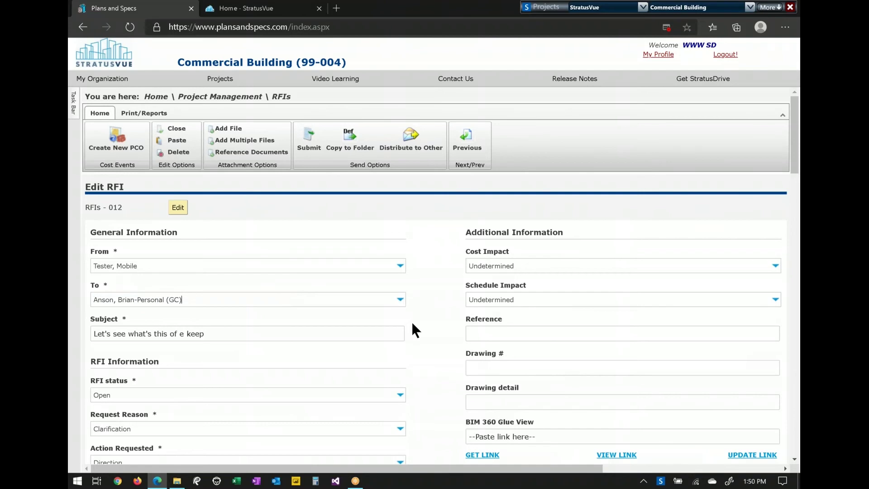
scroll(412, 324, down, 1)
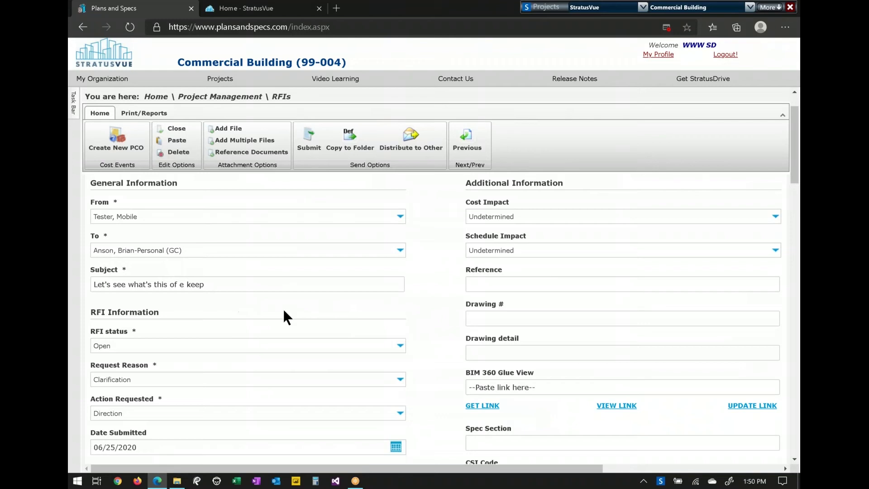
scroll(283, 308, down, 3)
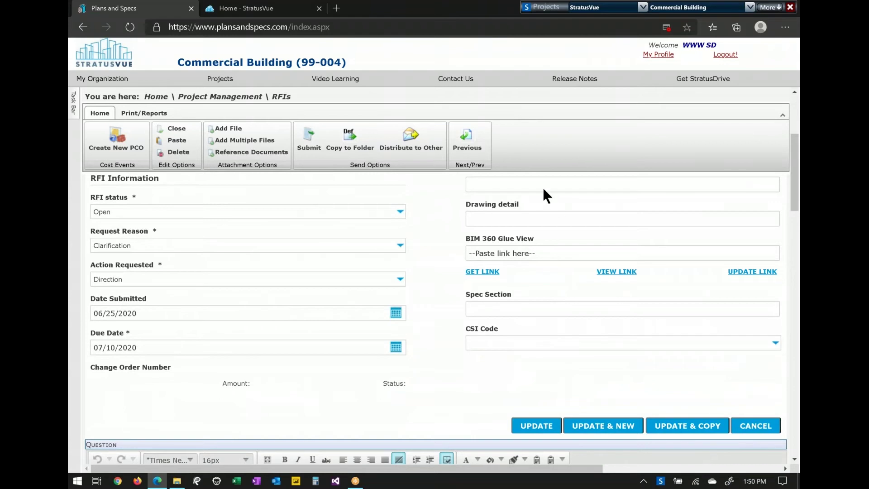
scroll(471, 330, down, 5)
Step: Enter the question 'hERE IS THE qUESTION', submit the RFI, and select RFI 012 in the list
click(412, 316)
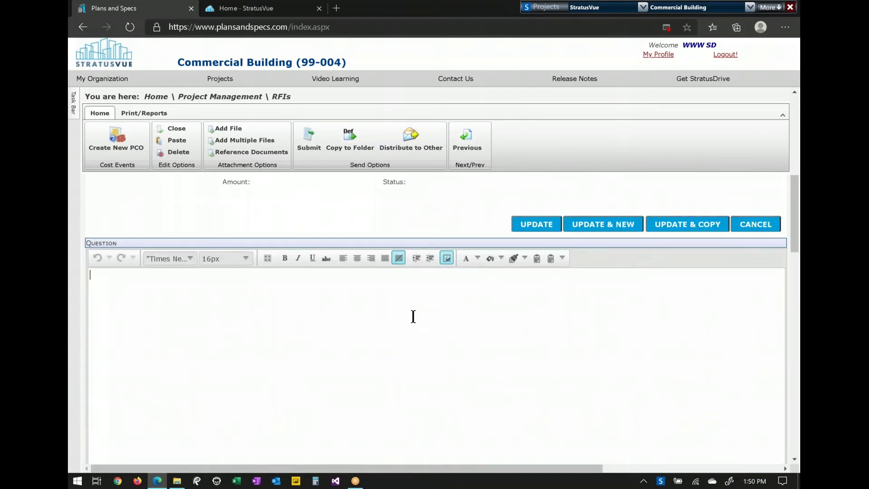
text(hERE IS THE )
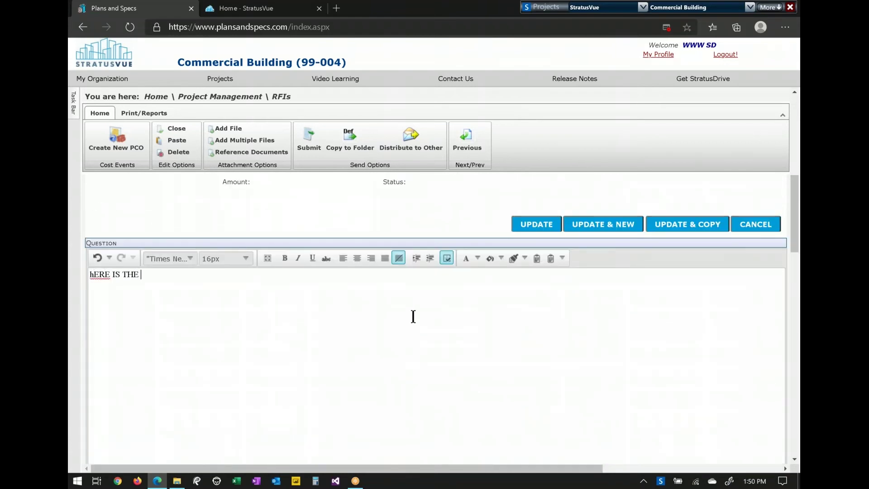
text(qUESTION)
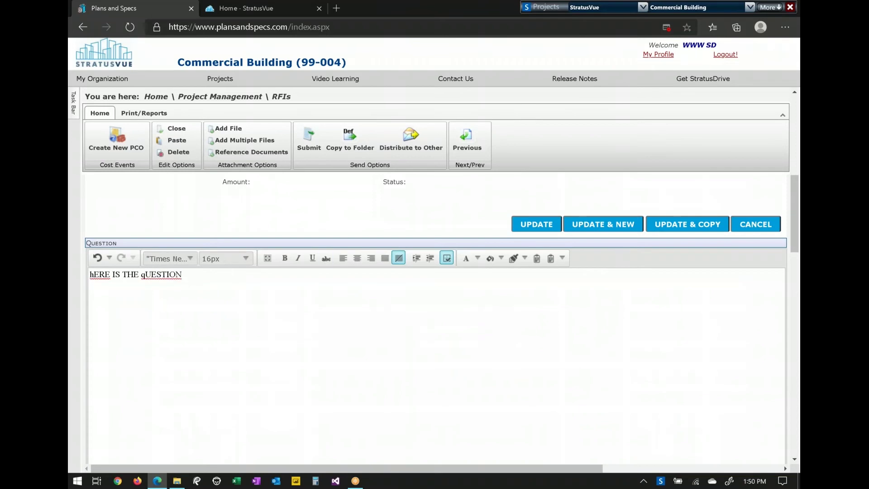
click(317, 143)
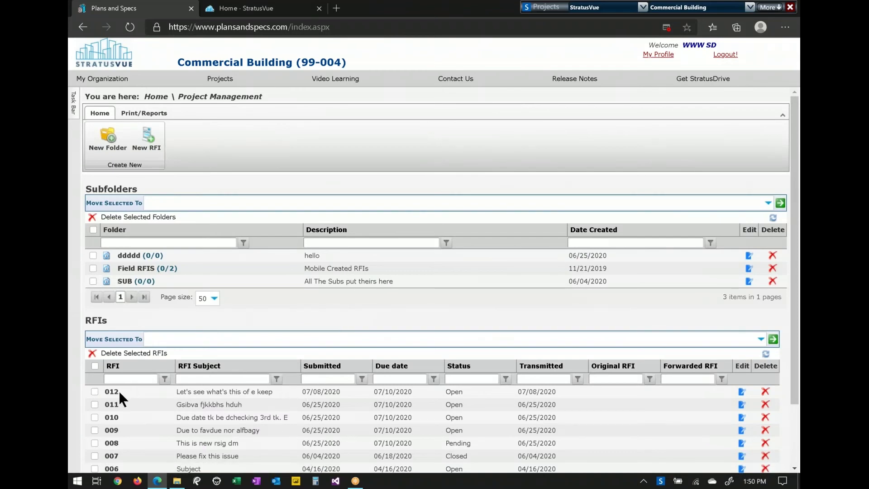
click(95, 391)
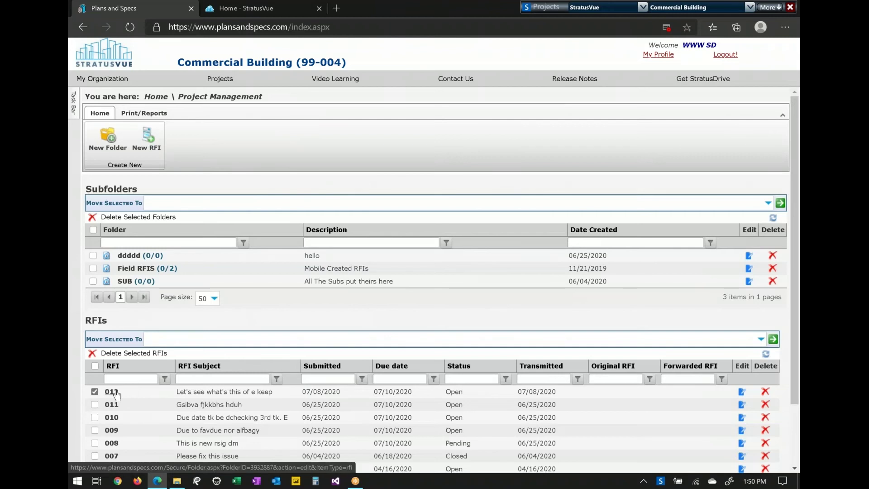
Step: Post the discussion reply 'They said to do this thing' on RFI 012 and accept it as the answer
click(112, 392)
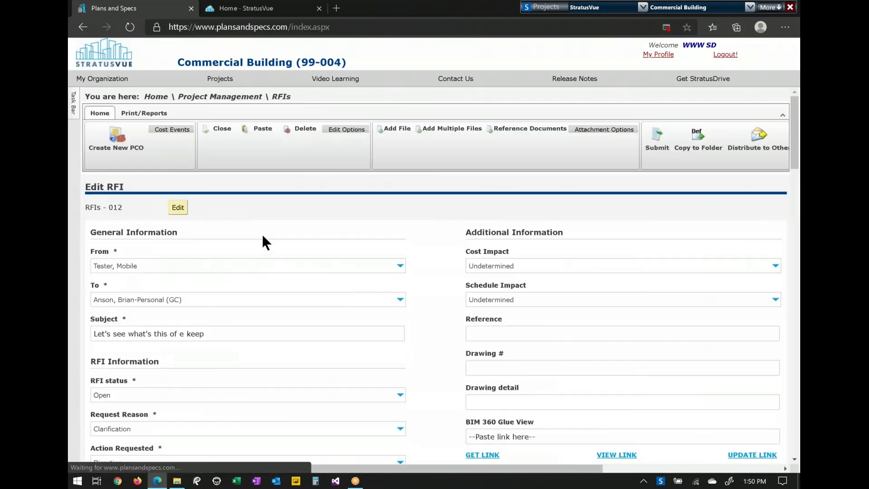
scroll(426, 388, down, 4)
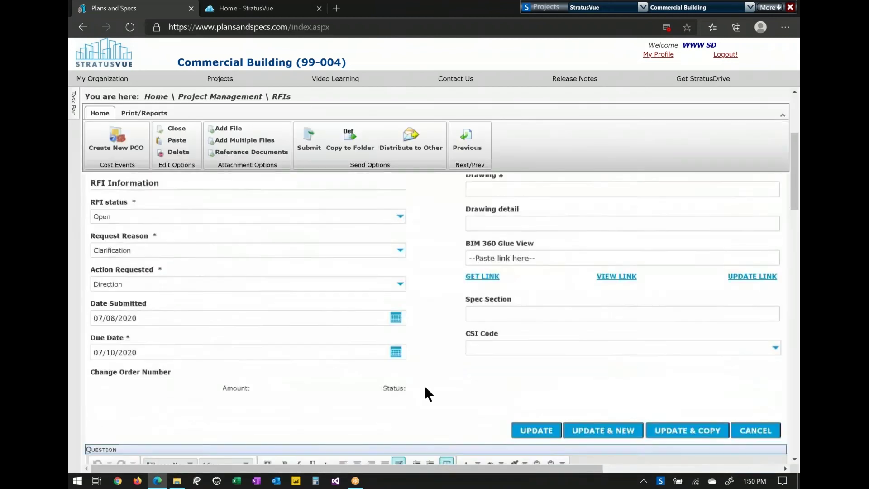
scroll(426, 388, down, 8)
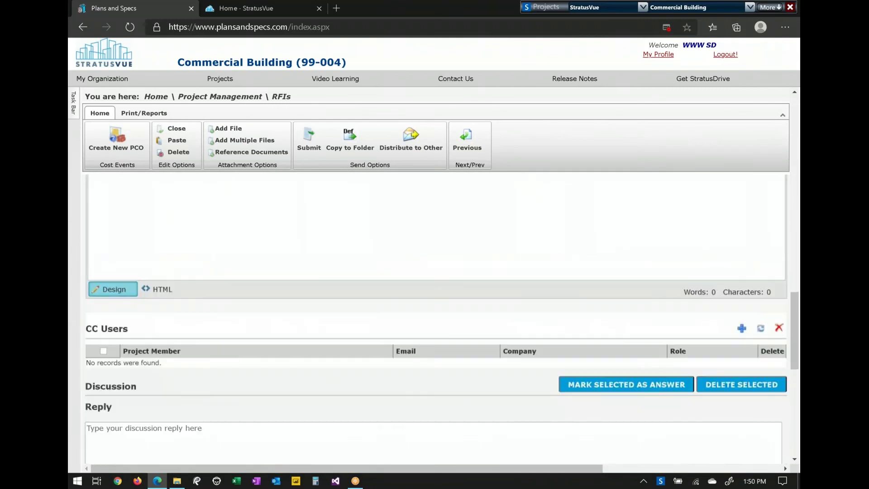
scroll(281, 385, down, 1)
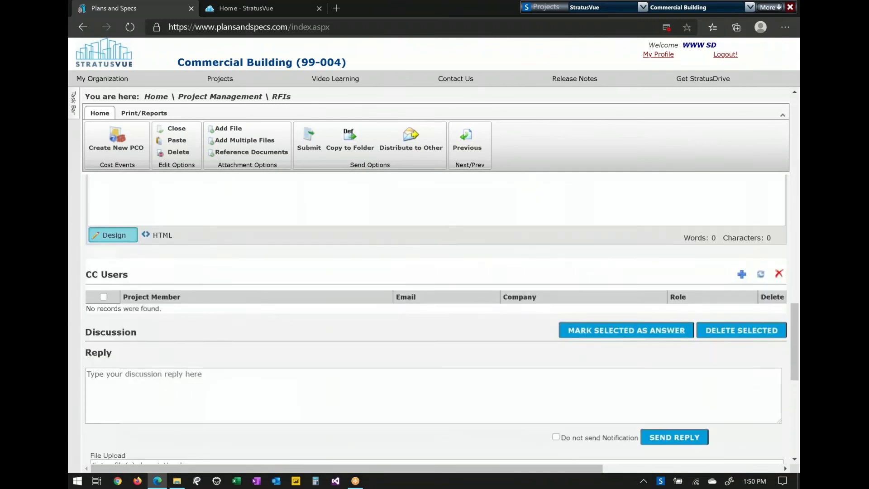
click(285, 391)
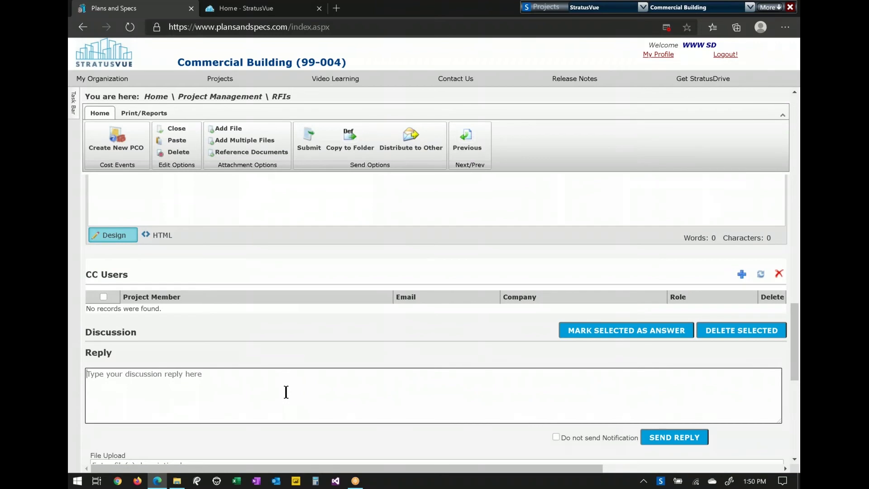
text(They said to do )
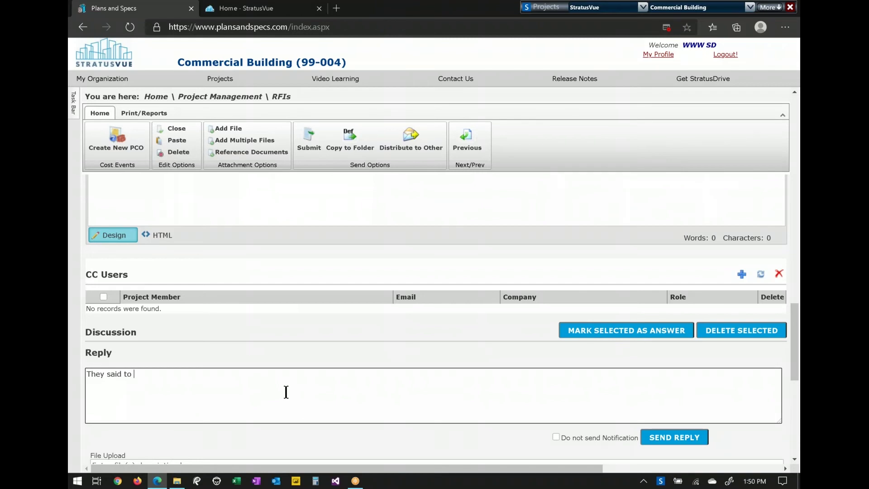
text(this thing)
click(670, 437)
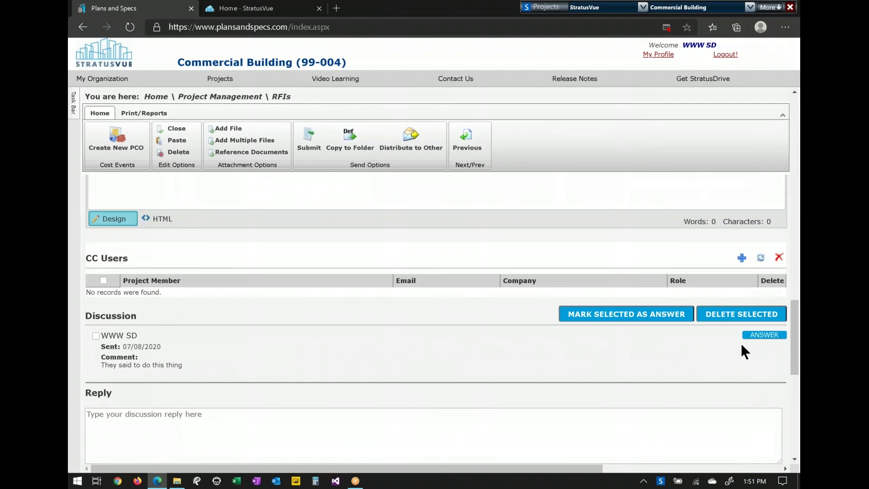
click(761, 337)
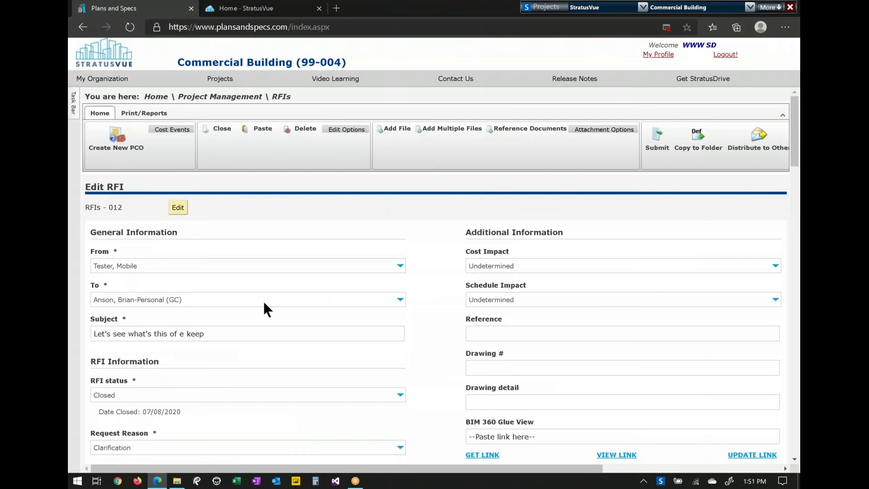
click(156, 97)
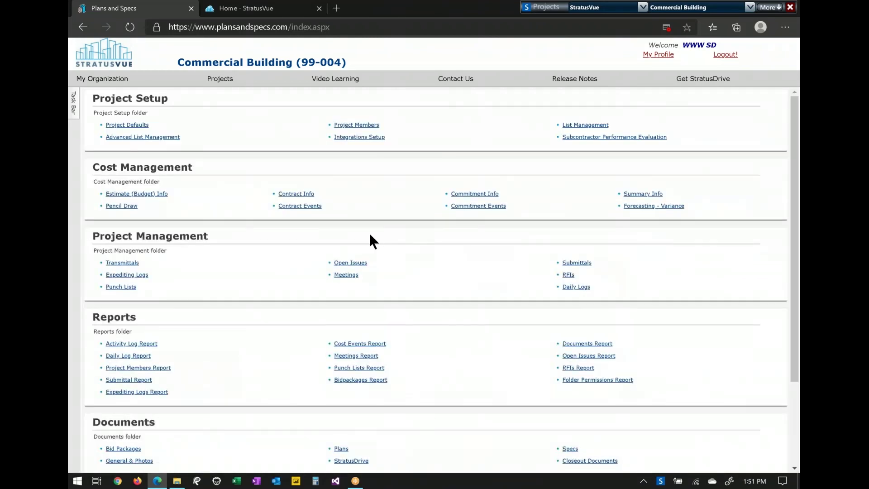
Step: Open the Tuesday 06/30/2020 daily log from Daily Logs and show its Print/Reports options
click(577, 287)
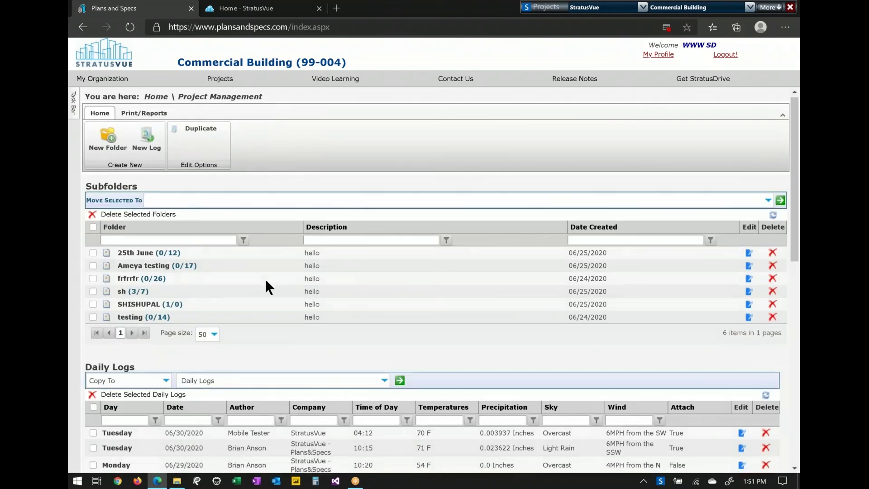
scroll(265, 279, down, 2)
click(118, 332)
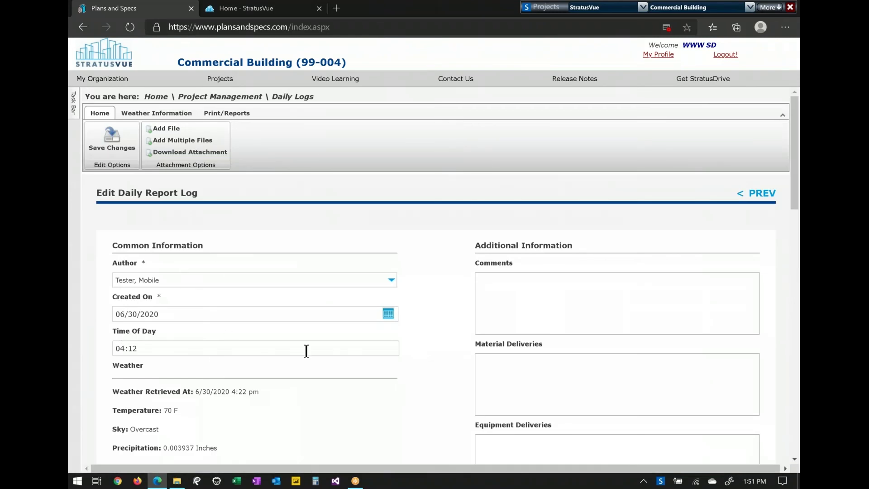
scroll(414, 395, down, 1)
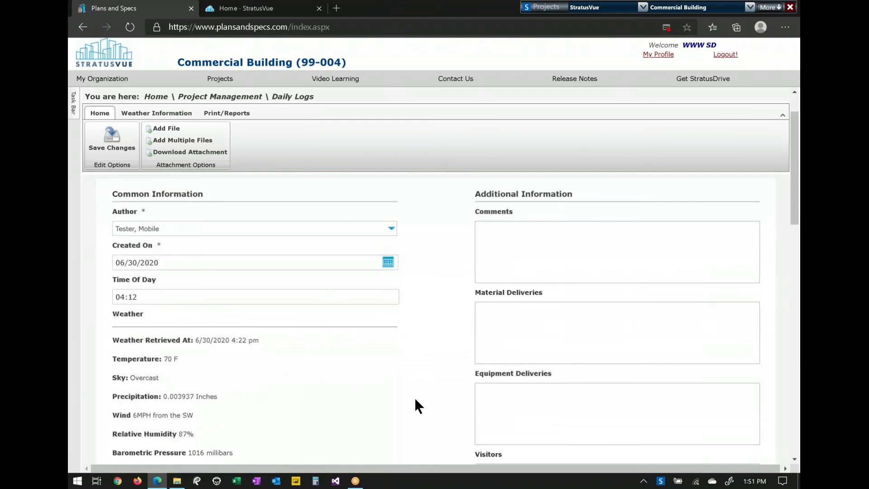
scroll(540, 377, down, 2)
scroll(540, 378, down, 6)
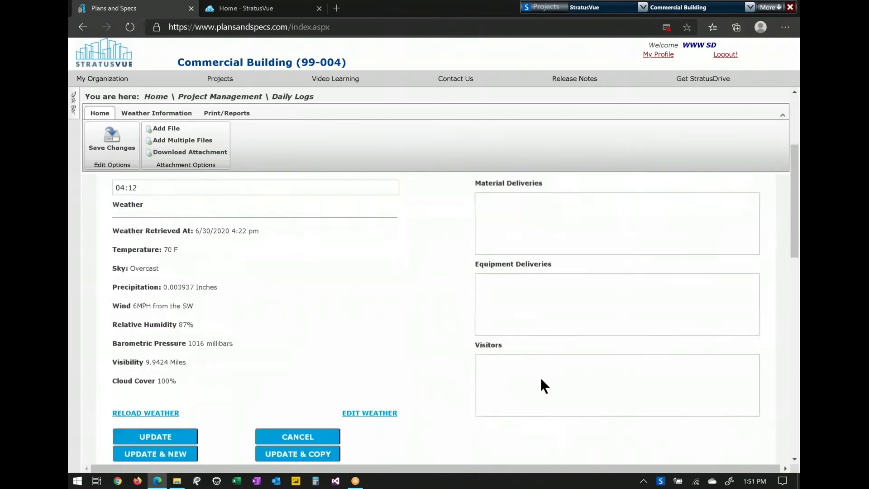
scroll(540, 377, down, 1)
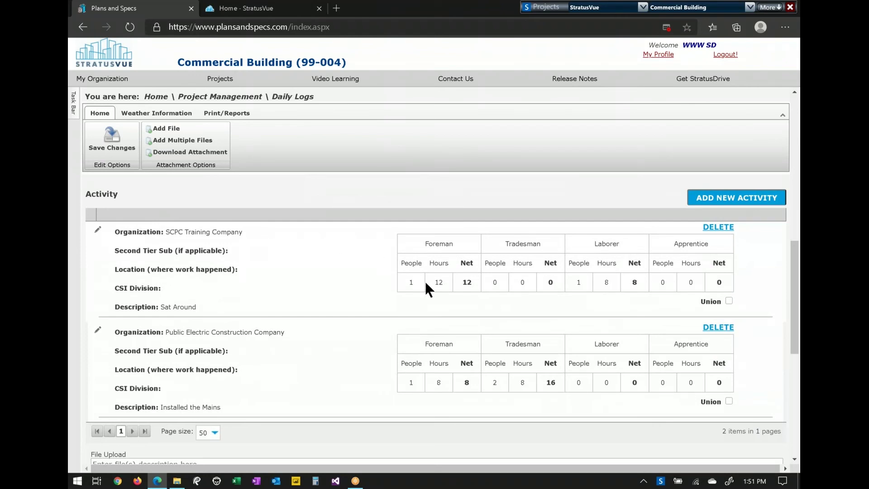
scroll(334, 331, down, 6)
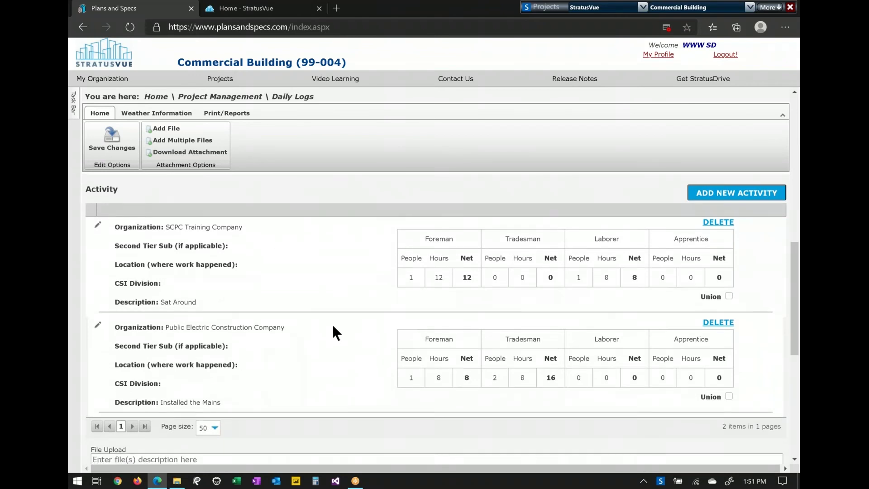
scroll(434, 319, down, 1)
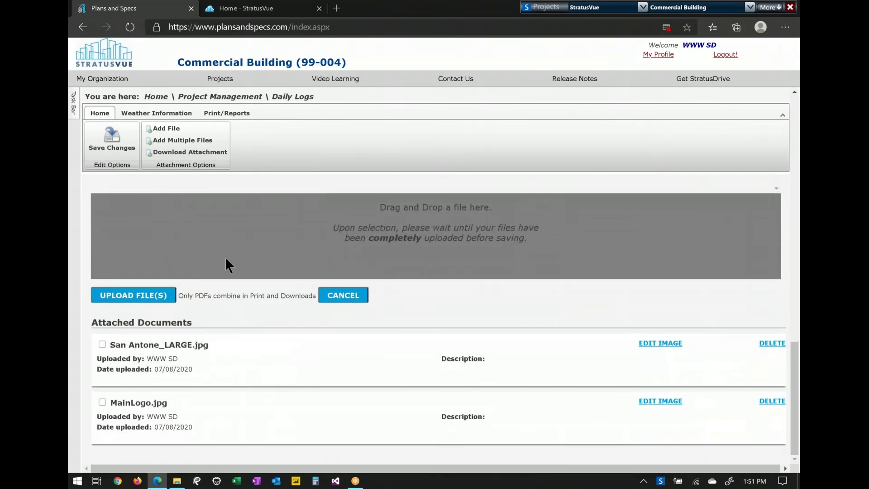
click(226, 113)
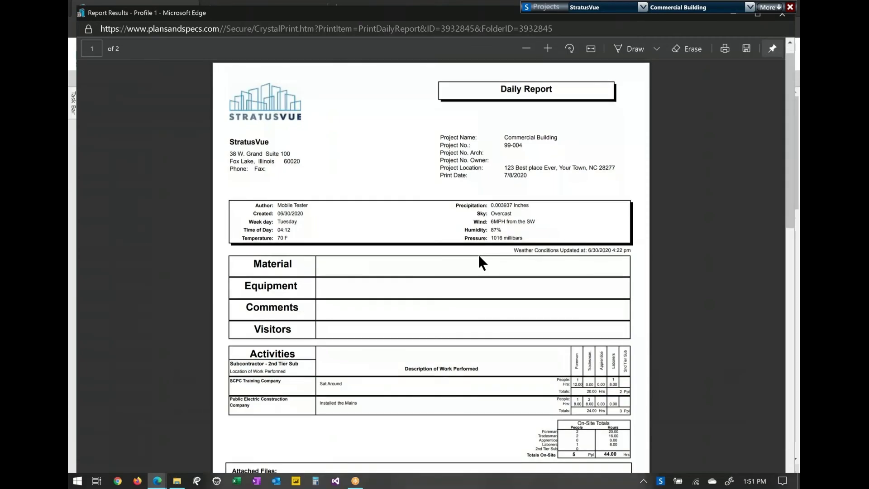
Step: Scroll the daily report to page 2's File Attachments, then close the report window
scroll(479, 256, down, 1)
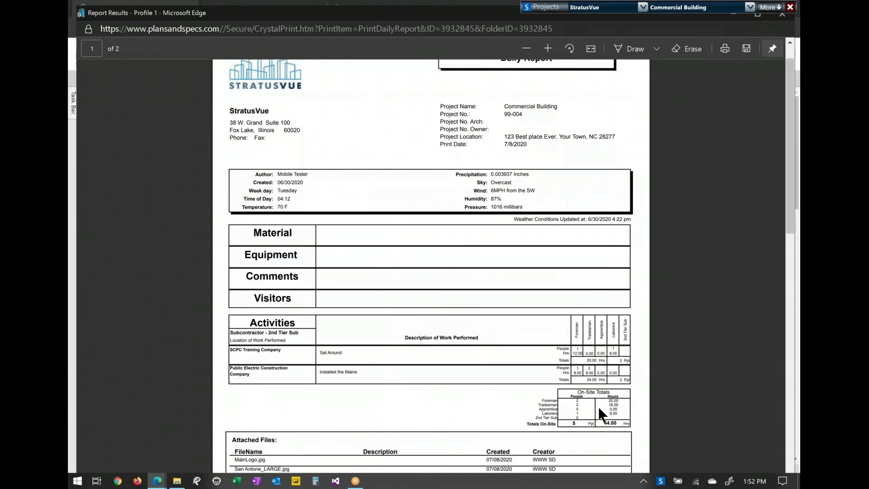
scroll(599, 408, down, 5)
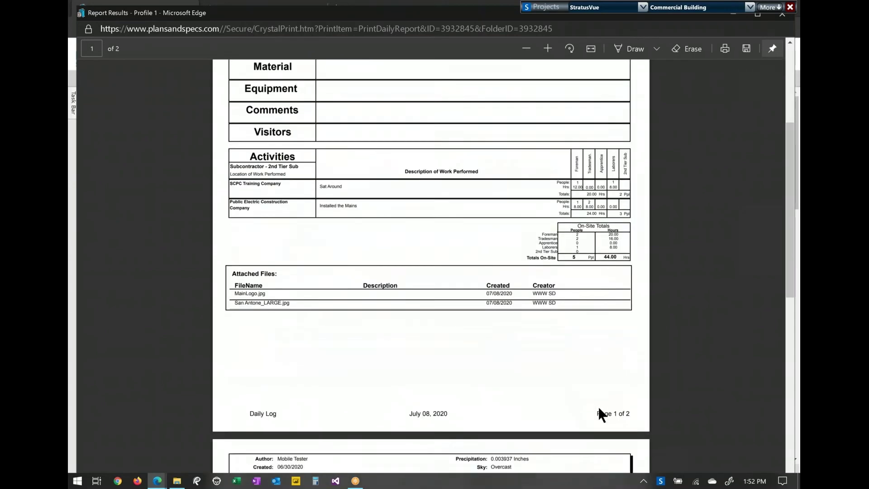
scroll(597, 404, down, 1)
scroll(469, 274, down, 5)
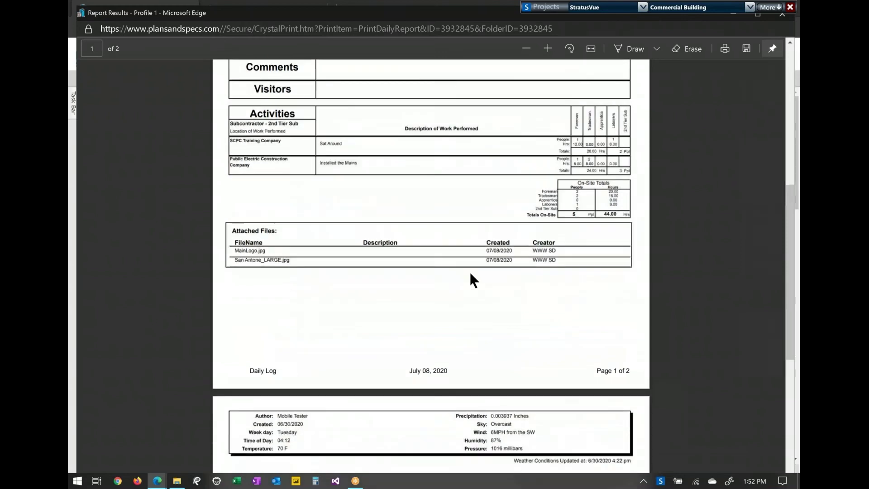
scroll(468, 271, down, 5)
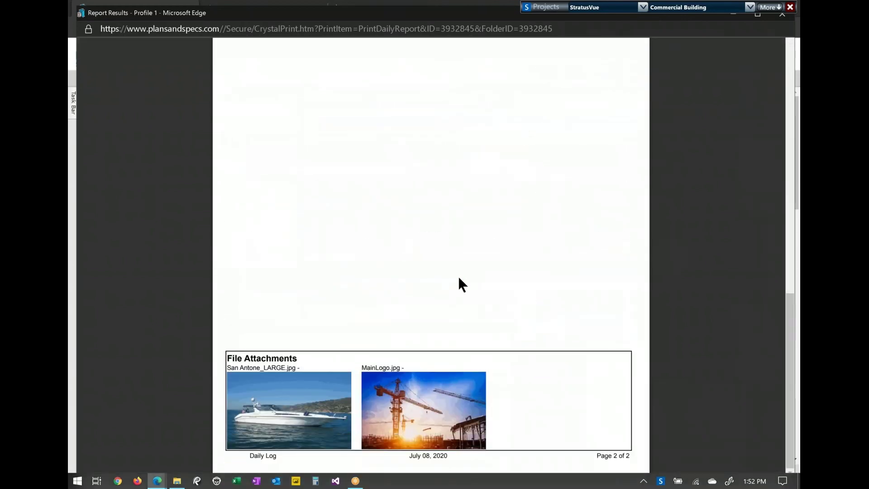
scroll(458, 281, up, 1)
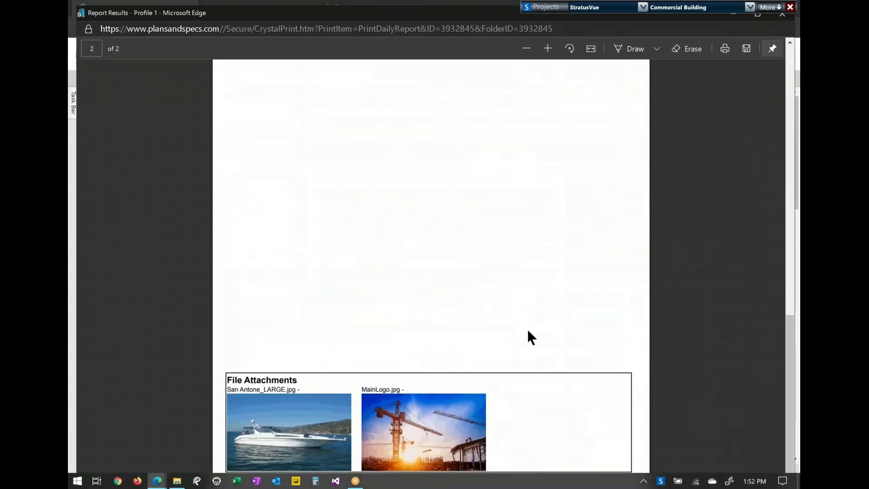
click(781, 19)
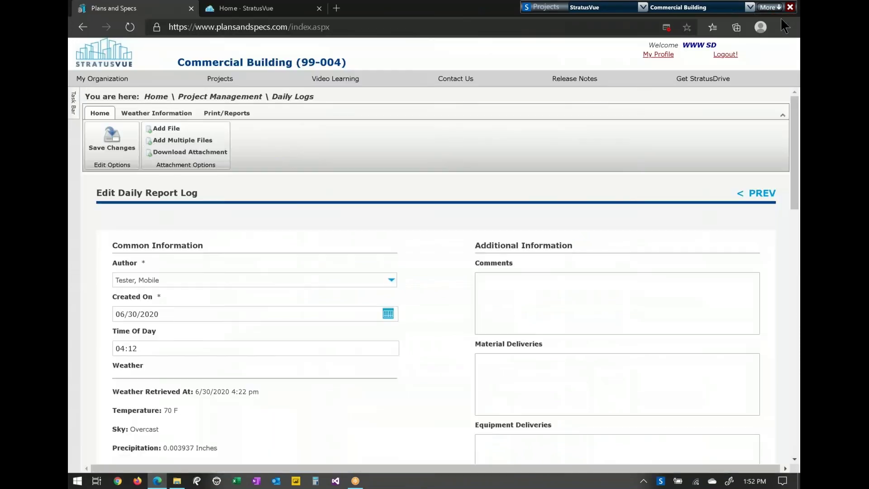
Step: Print the Expediting Logs Report with the Landscape - Detailed paper orientation
click(232, 114)
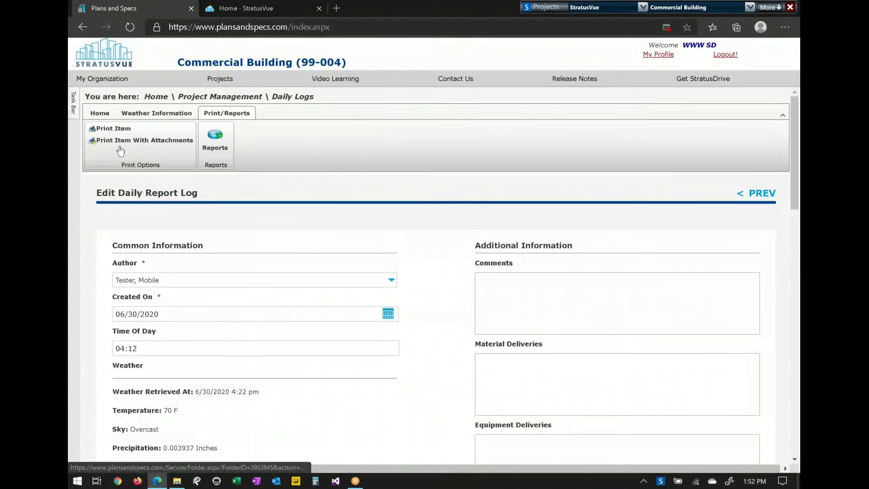
click(154, 97)
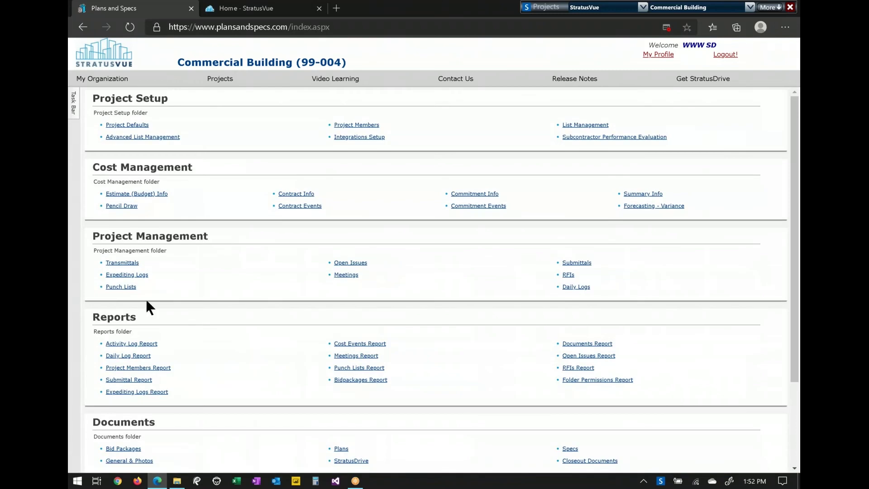
click(138, 391)
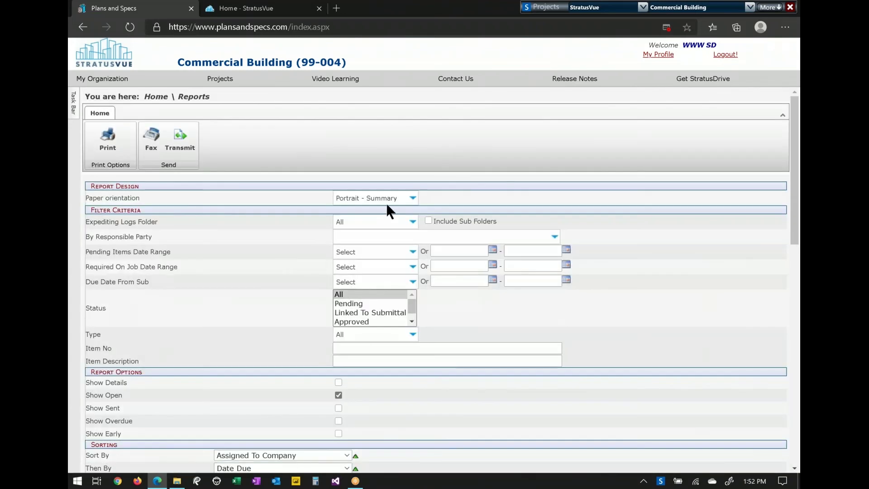
click(387, 202)
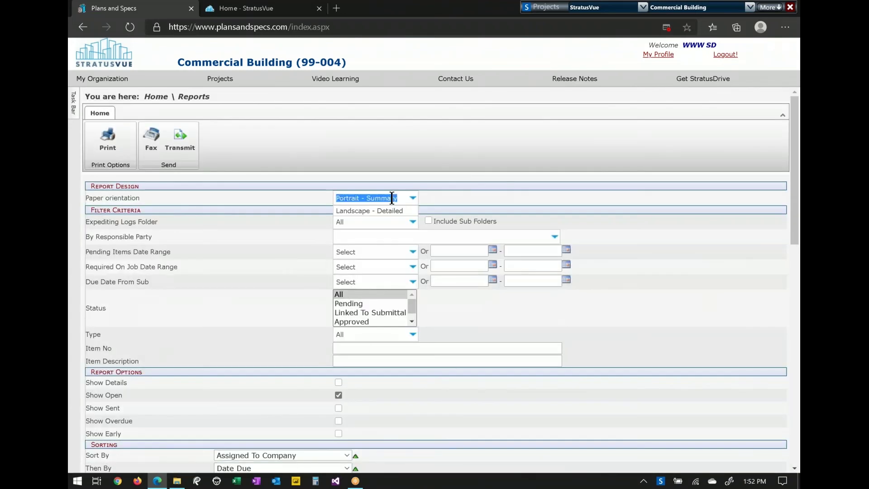
click(382, 218)
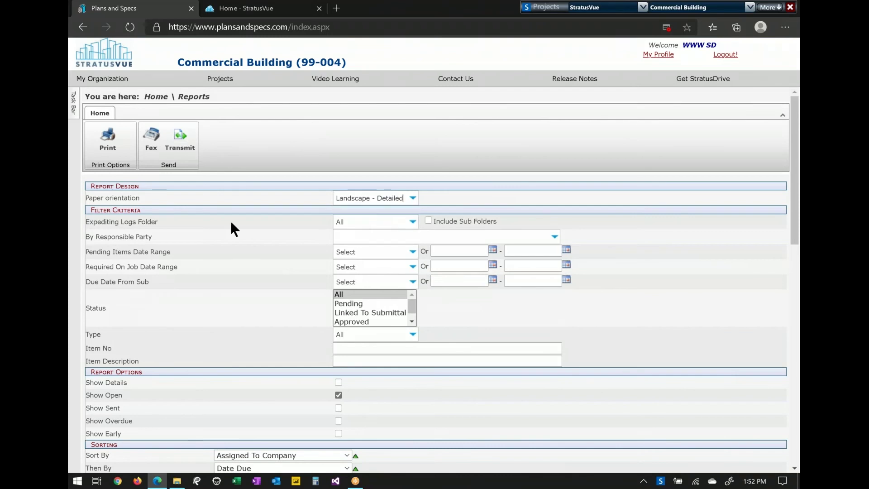
click(108, 141)
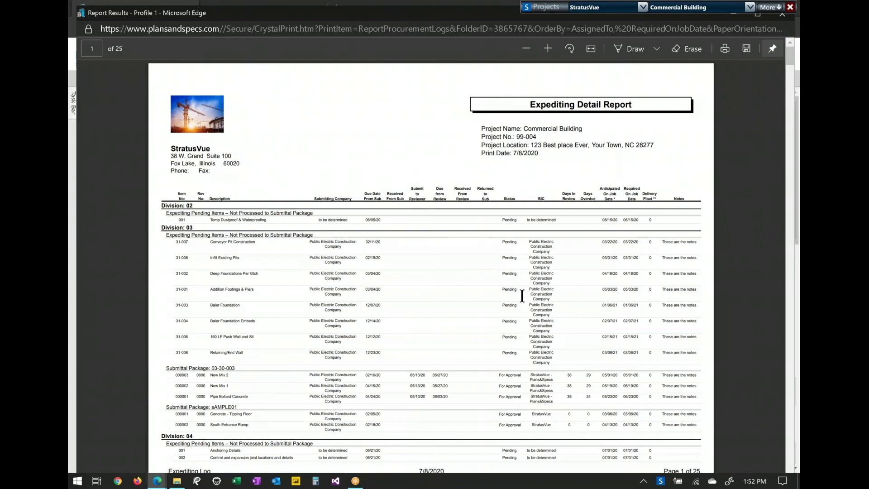
Step: Close the expediting report and scroll the project home page down to the Documents section
scroll(216, 273, down, 3)
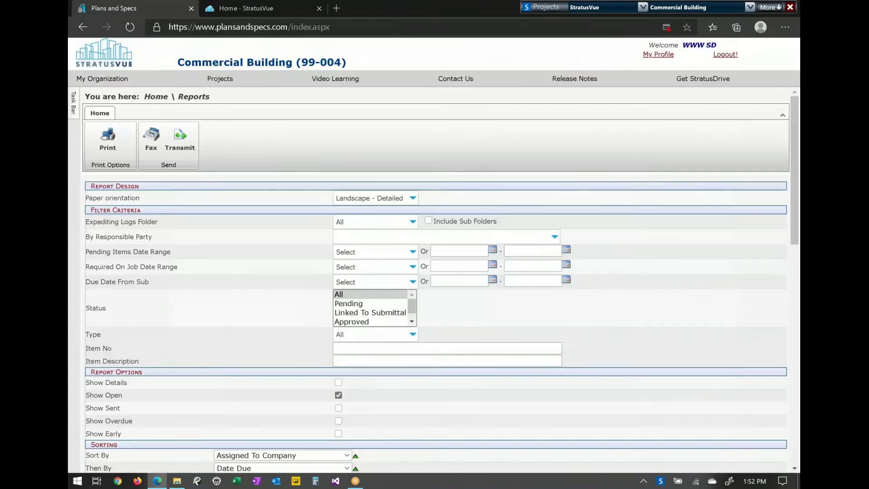
click(782, 14)
click(156, 97)
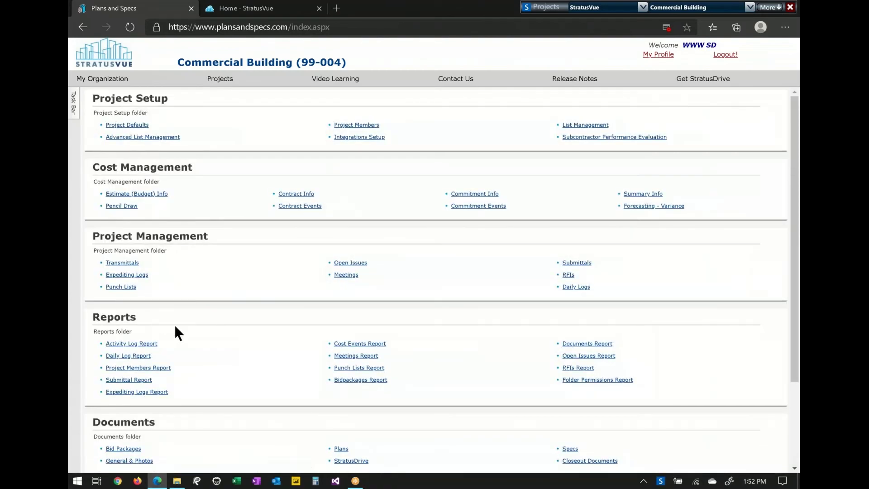
scroll(175, 326, down, 3)
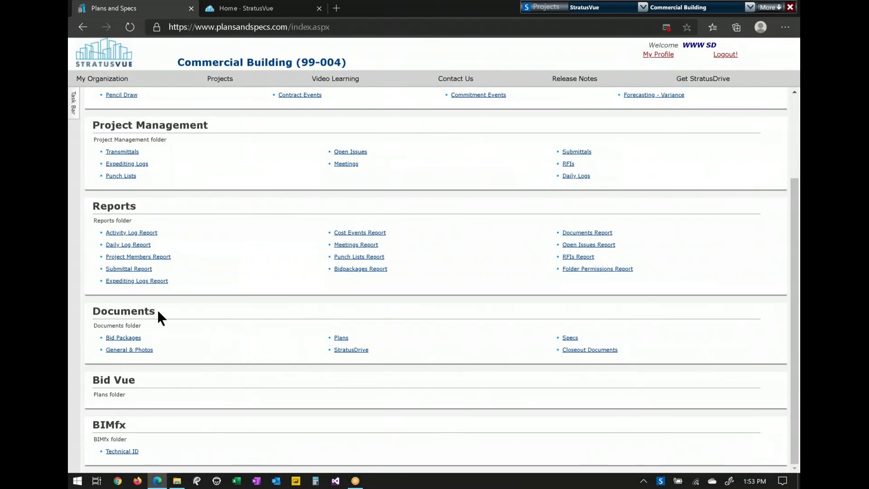
drag(159, 310, 75, 308)
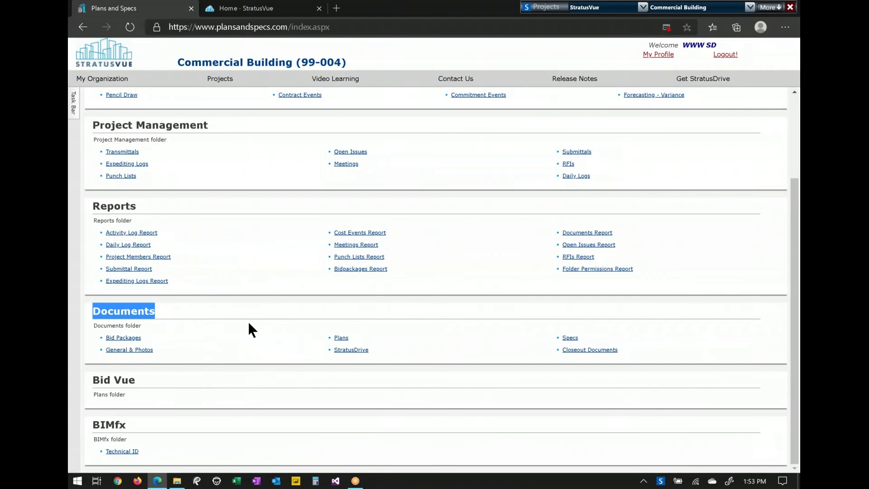
Step: Open the Plans documents' Current Plans folder and download the CombinedSet plan file
click(341, 338)
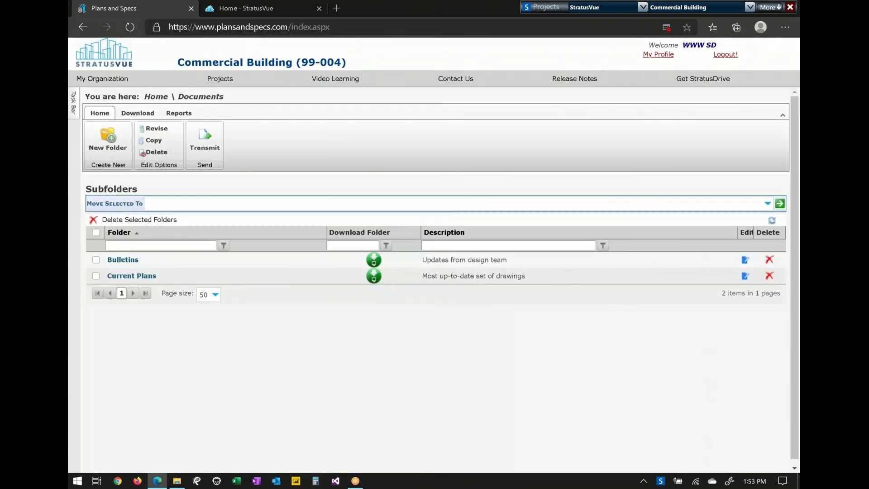
click(141, 277)
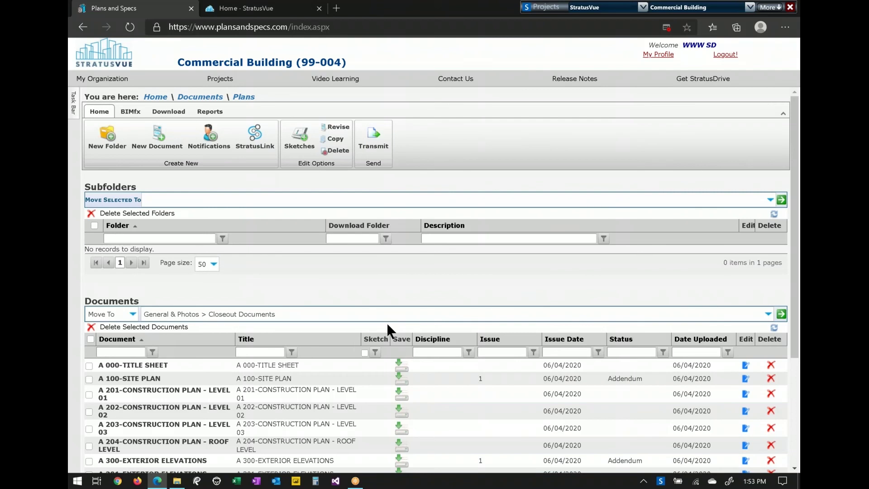
scroll(387, 322, down, 2)
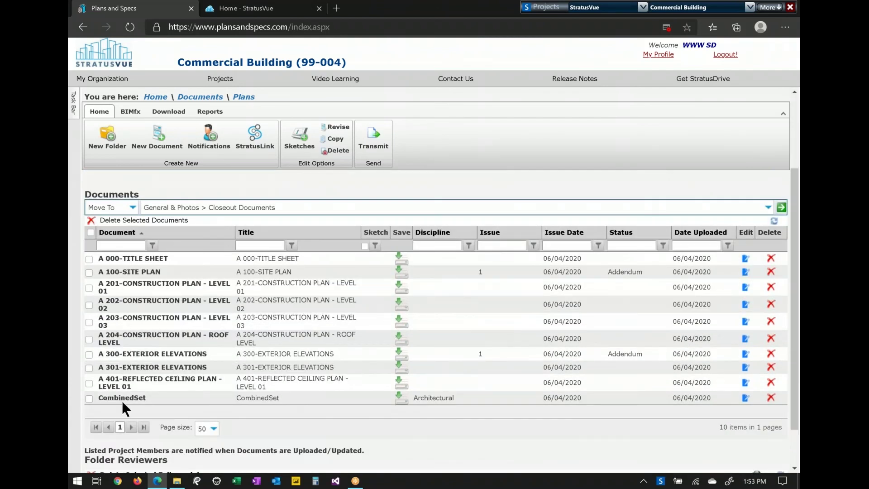
click(401, 400)
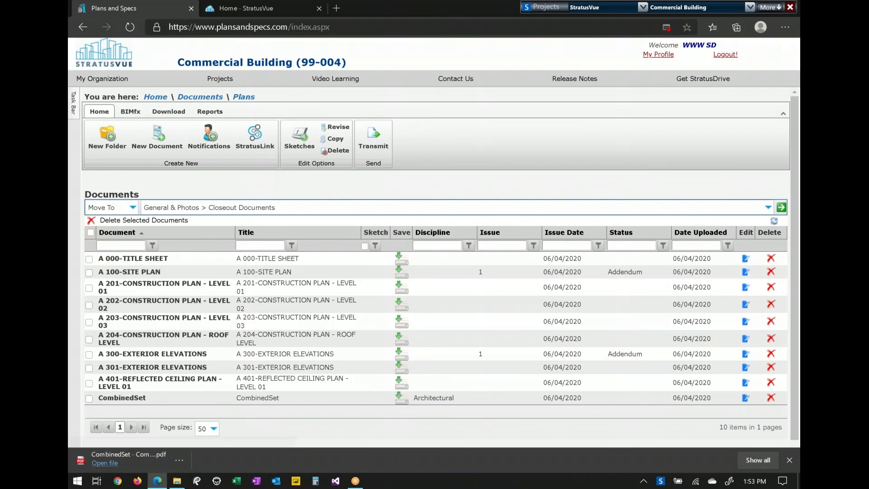
Step: Open the downloaded 35-page CombinedSet PDF, then close it
click(105, 463)
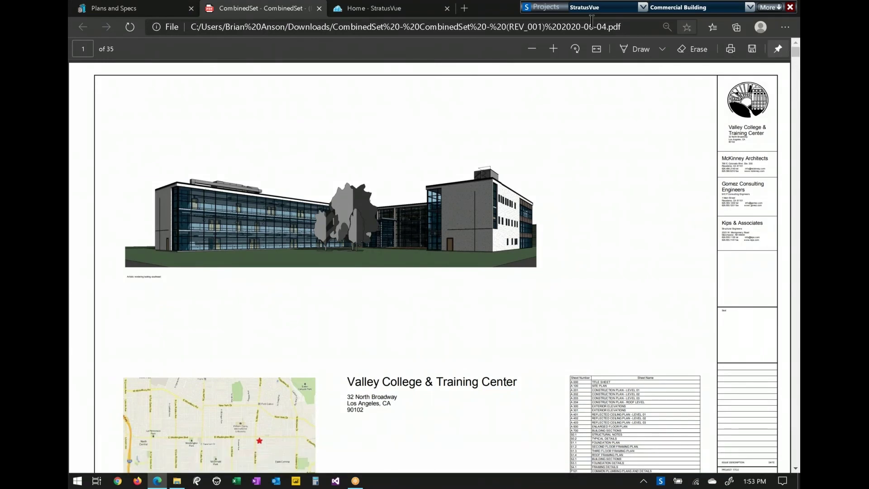
click(319, 8)
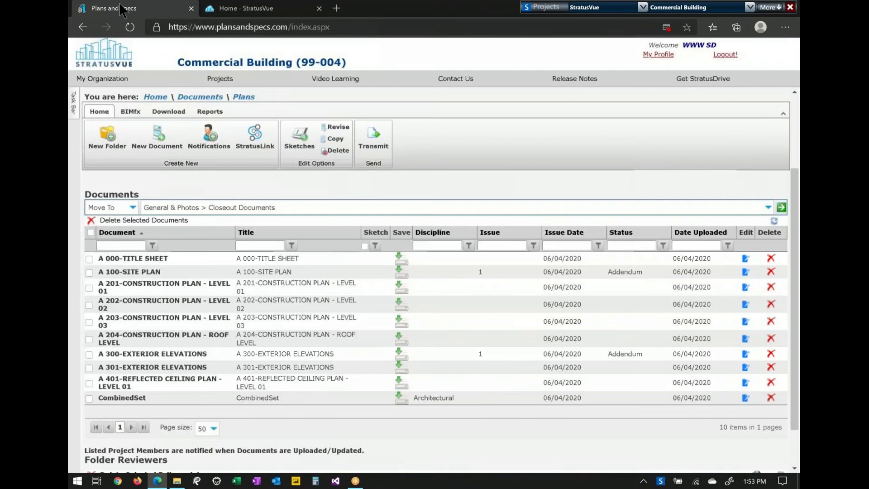
Step: Link CombinedSet locally via StratusLink as combined set only, and bring up the S:\StratusVue folder
click(89, 399)
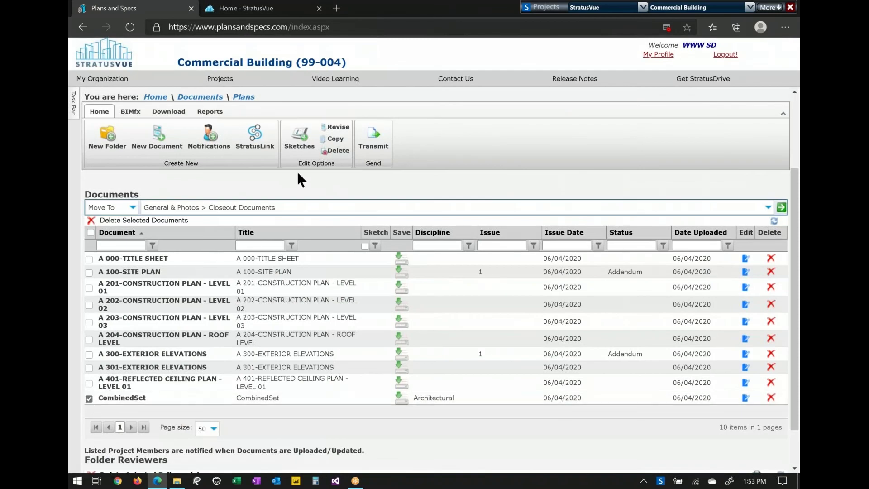
click(255, 136)
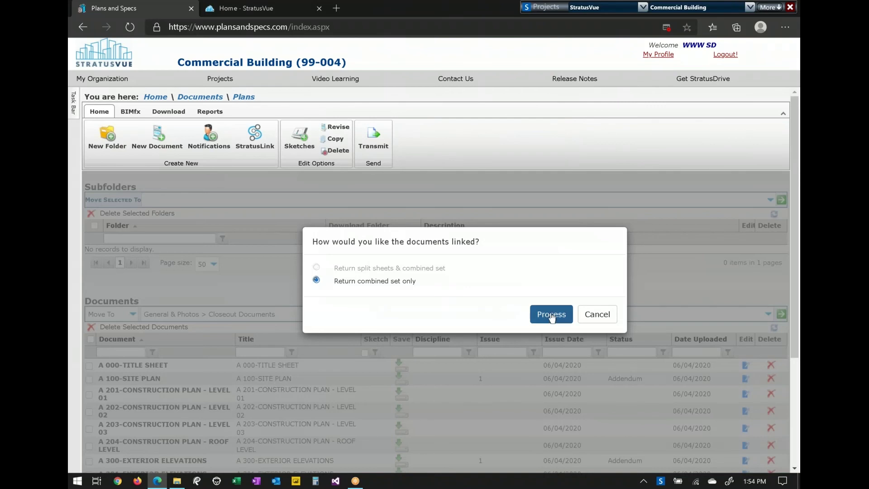
click(551, 314)
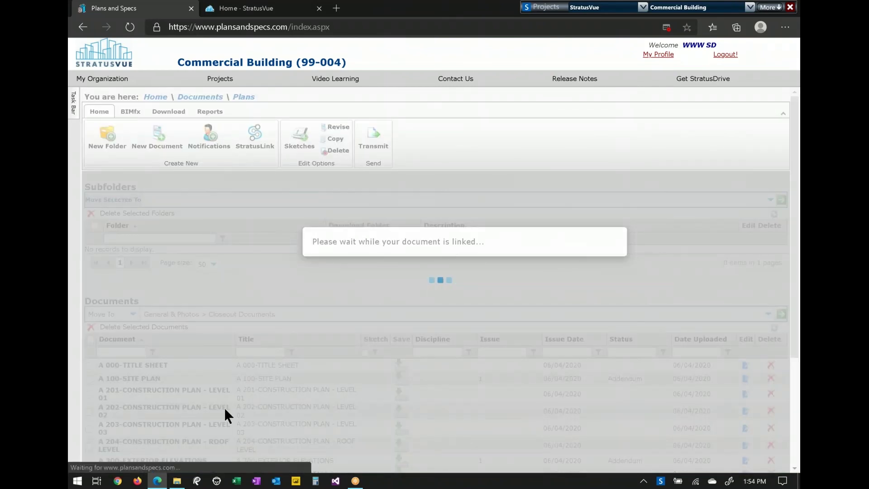
click(177, 481)
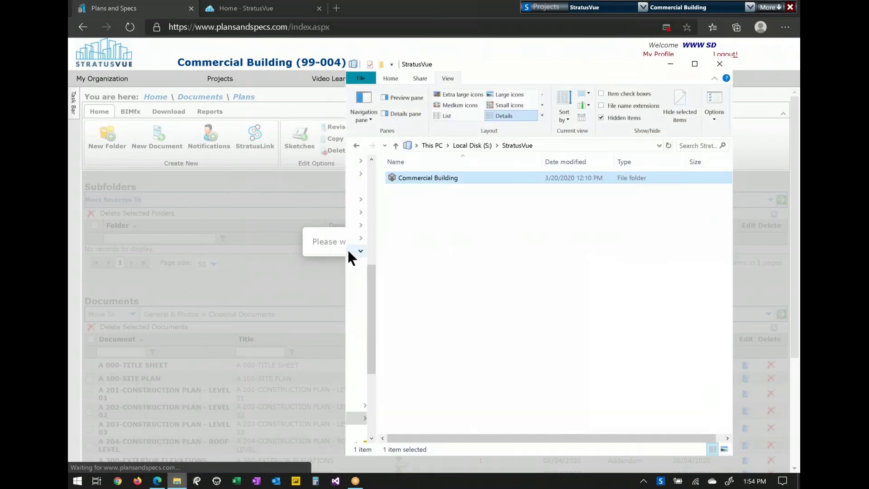
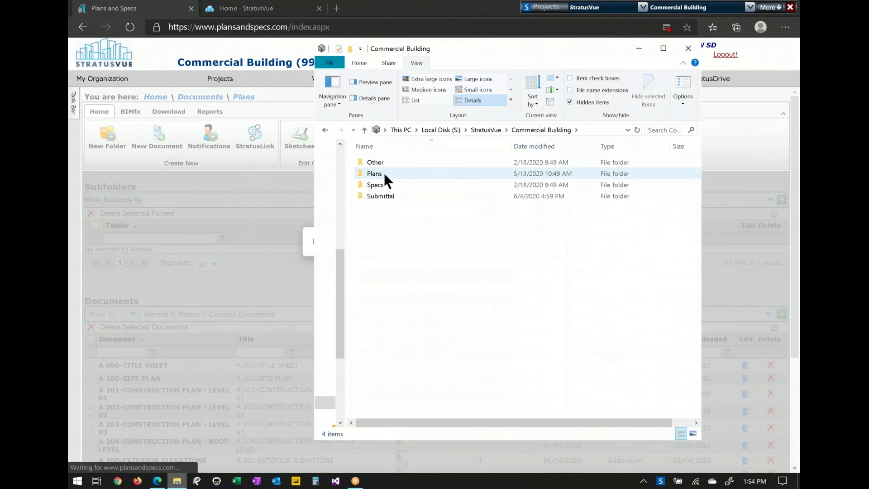
Step: Open the Plans folder and launch CombinedSet.pdf in Bluebeam Revu
double_click(382, 173)
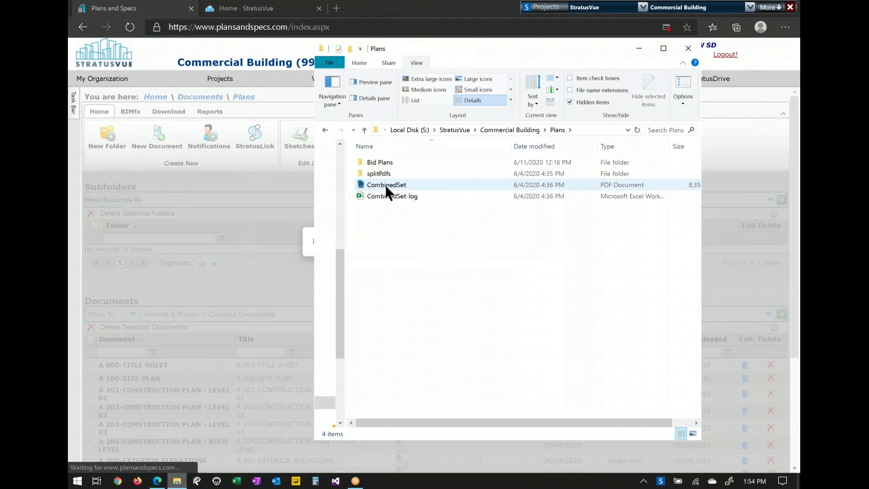
double_click(386, 189)
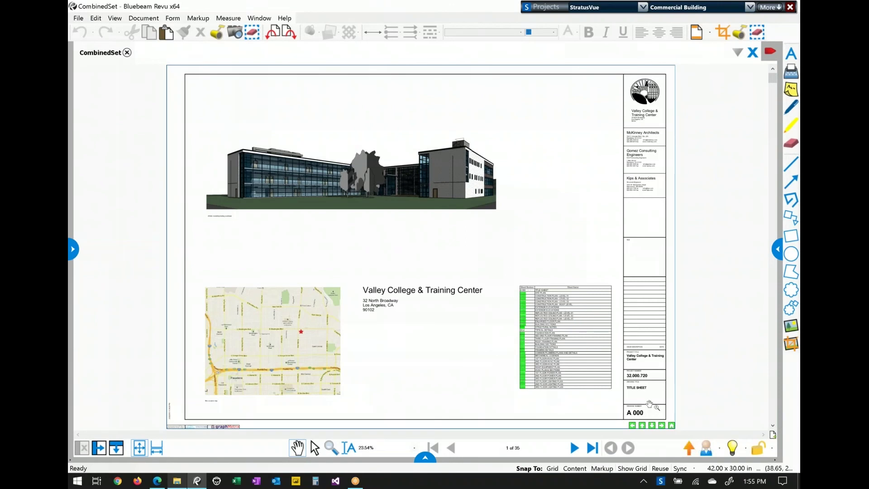
Step: Page through sheets A 100, A 201, S0.1 and S4.1, then return to the cover sheet
click(661, 426)
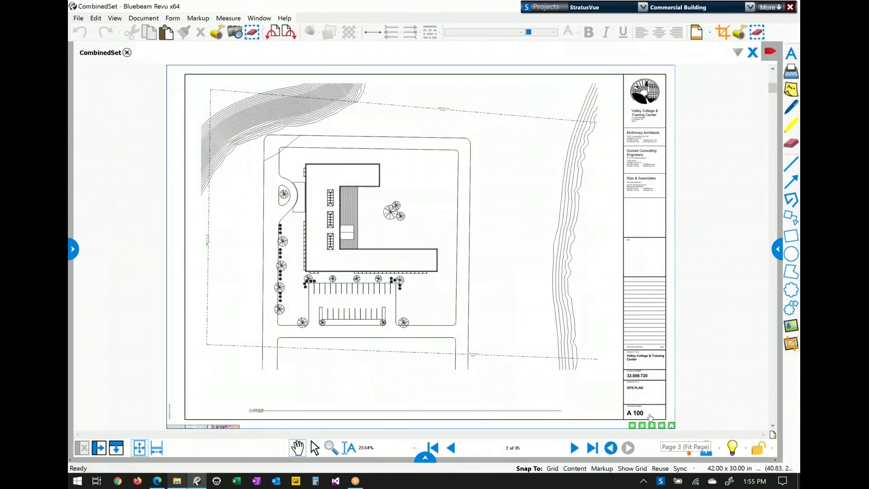
click(651, 426)
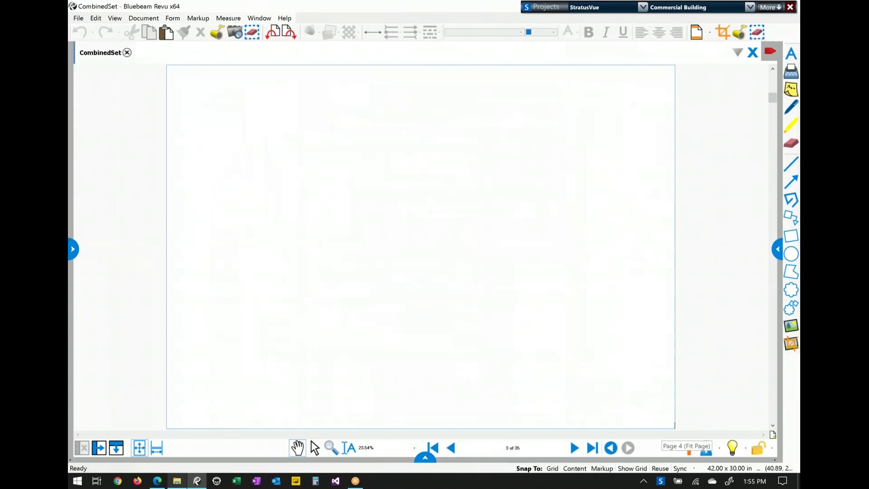
click(651, 425)
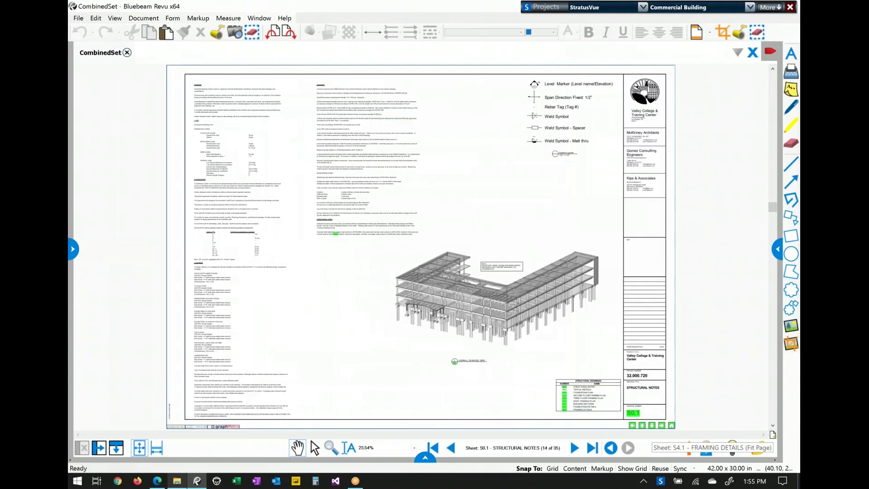
click(652, 425)
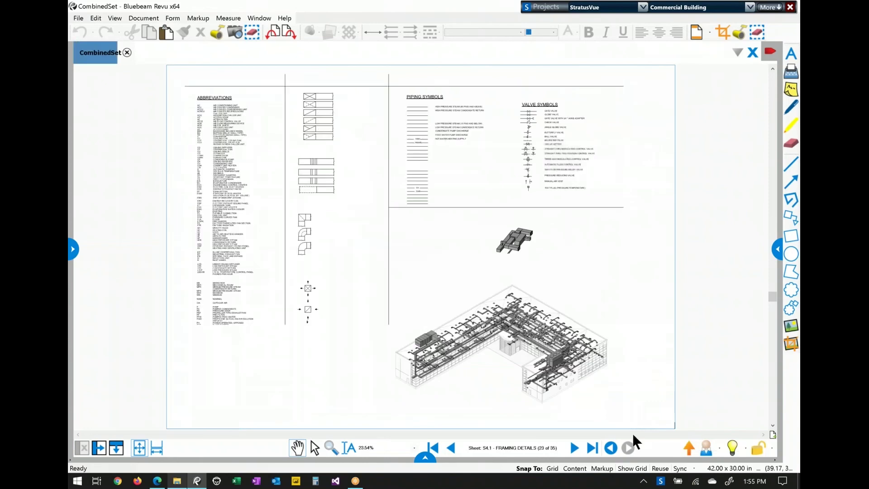
click(671, 426)
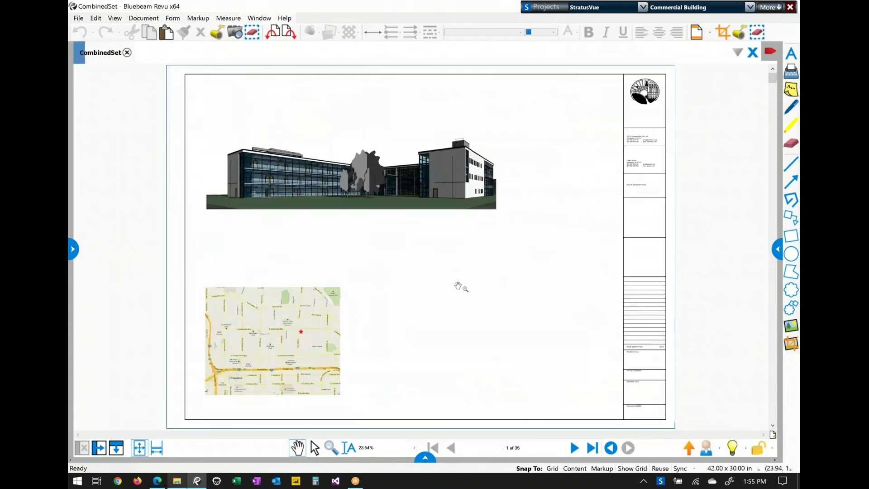
Step: Follow links to the Level 01 reflected ceiling plan and building sections, return to A 000, minimize Revu
click(524, 312)
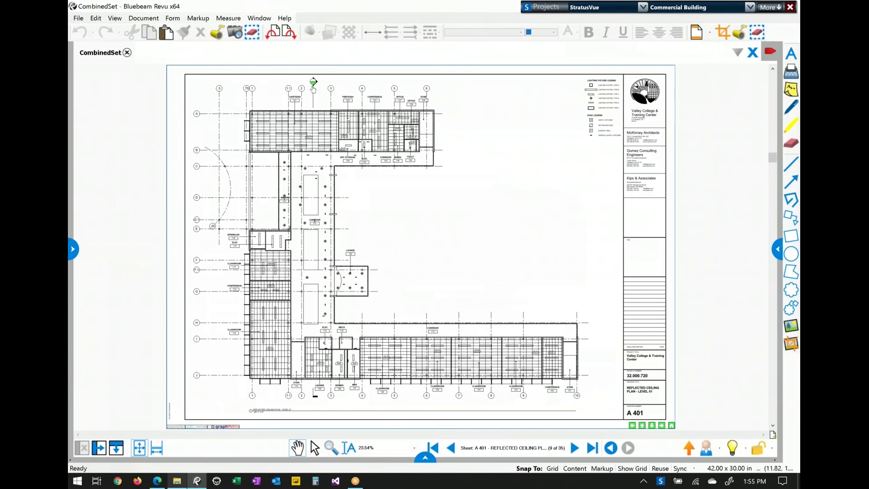
click(313, 83)
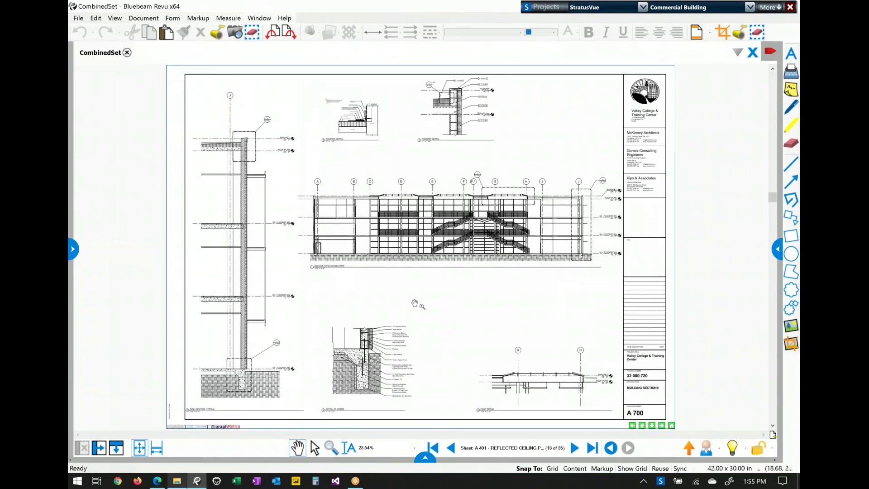
click(671, 425)
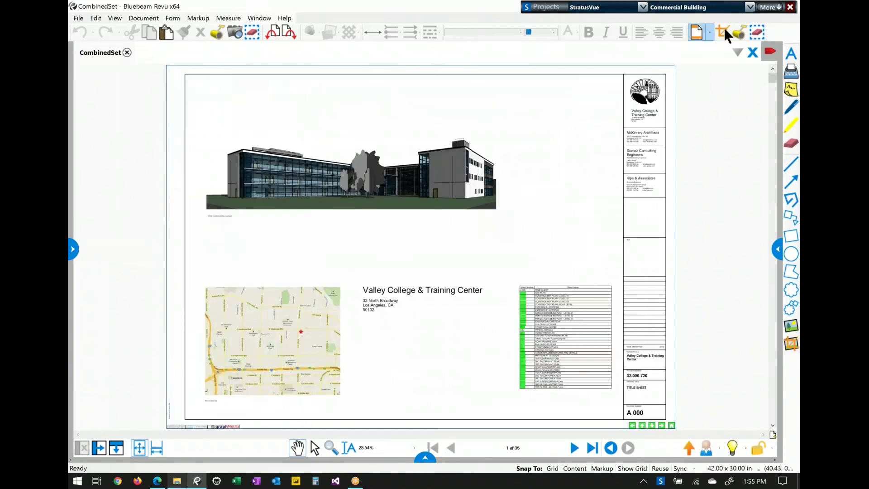
double_click(396, 6)
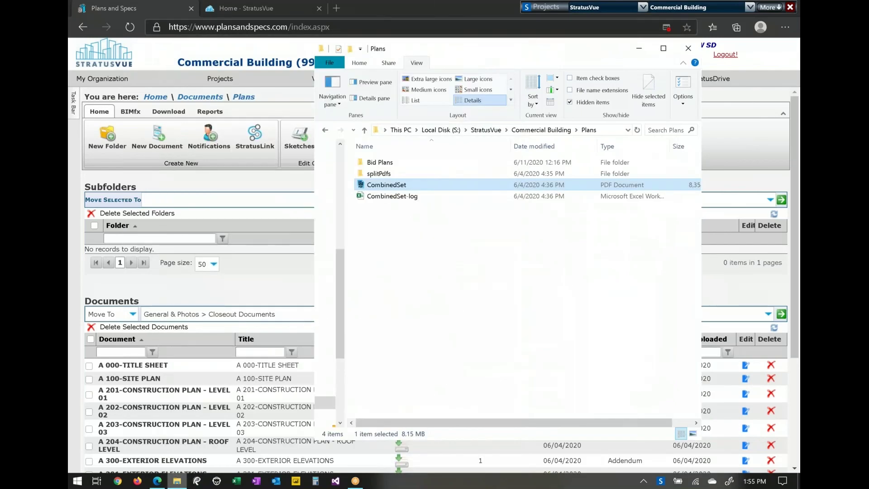
Step: Close the local Plans window and go from project Home to StratusDrive's Plans folder
click(687, 49)
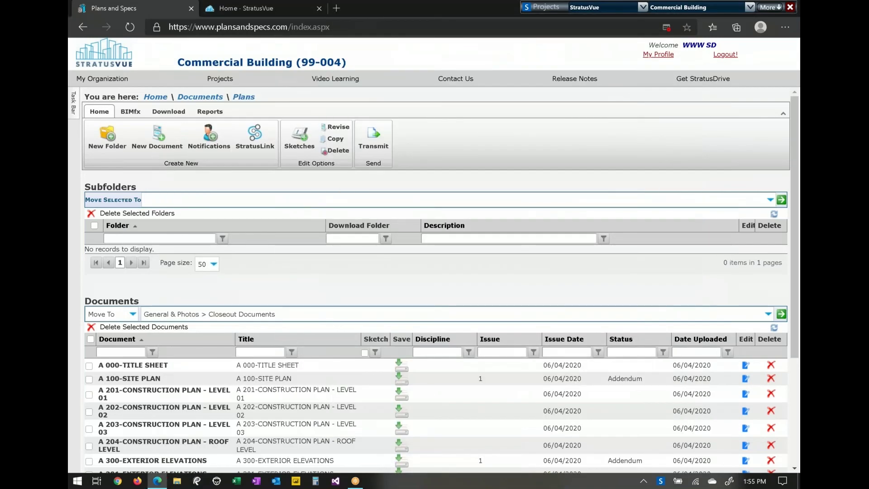
scroll(435, 258, down, 3)
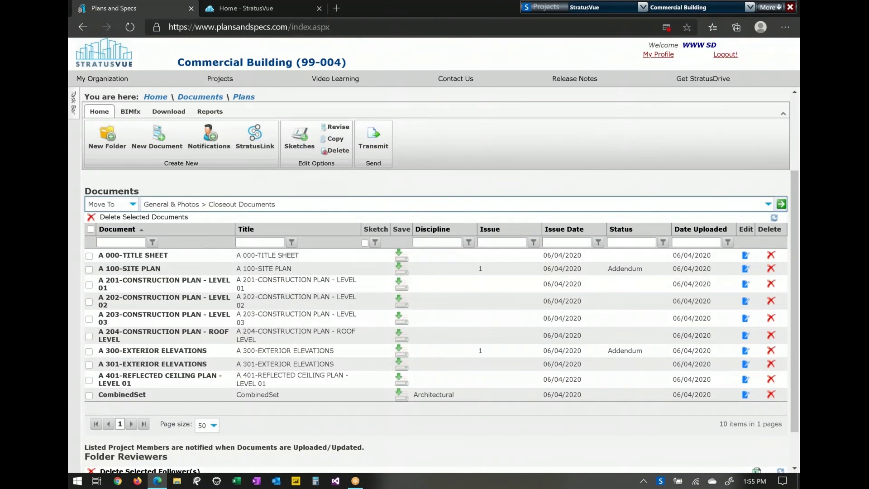
click(164, 98)
scroll(427, 405, down, 1)
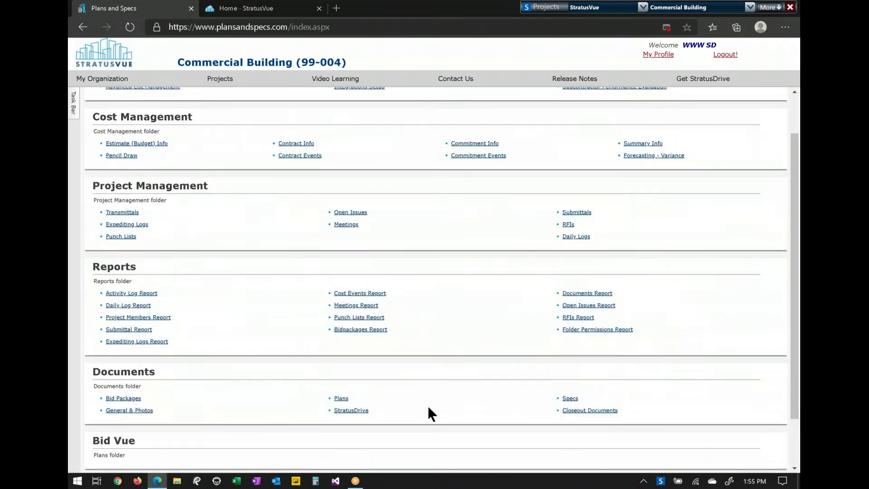
scroll(427, 405, down, 1)
click(351, 371)
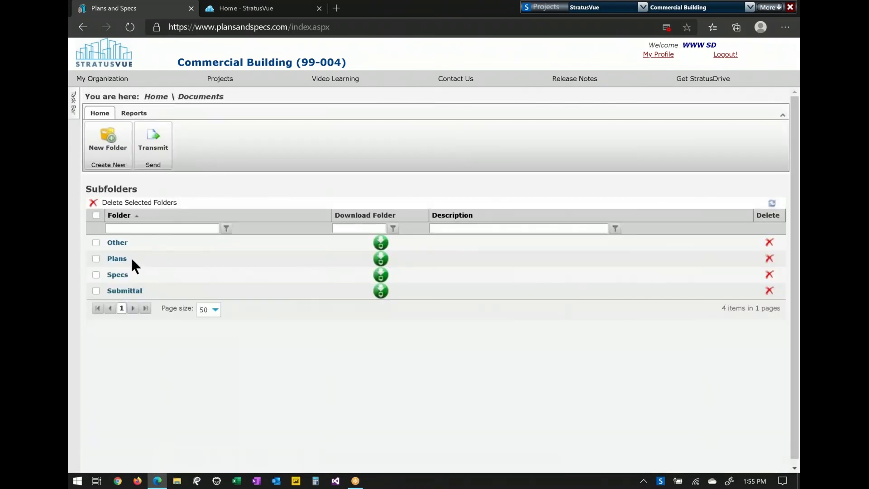
click(125, 258)
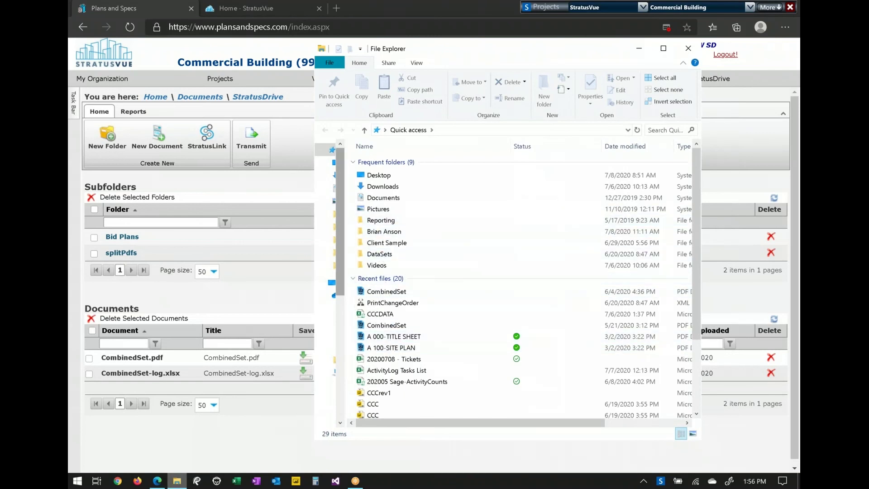
Step: Browse to S:\StratusVue\Commercial Building\Plans to compare files, then close Explorer
drag(345, 252, 420, 330)
click(375, 313)
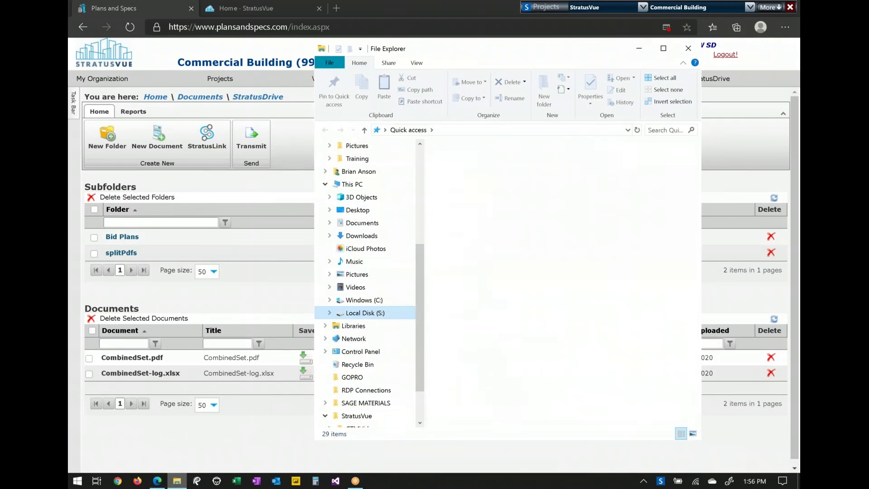
click(456, 175)
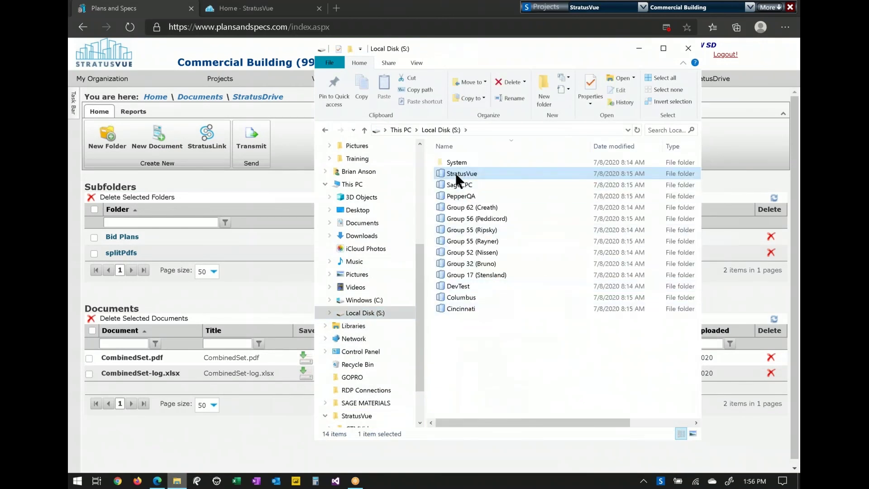
double_click(455, 177)
double_click(455, 162)
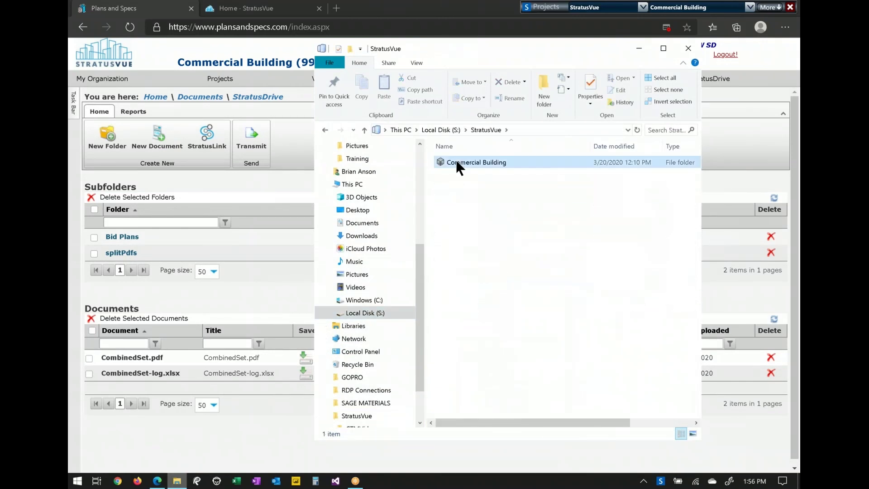
double_click(450, 175)
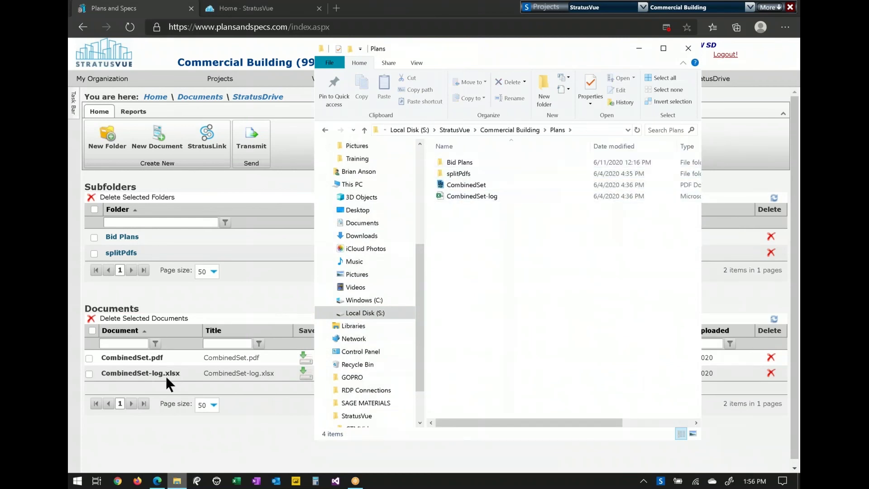
click(688, 48)
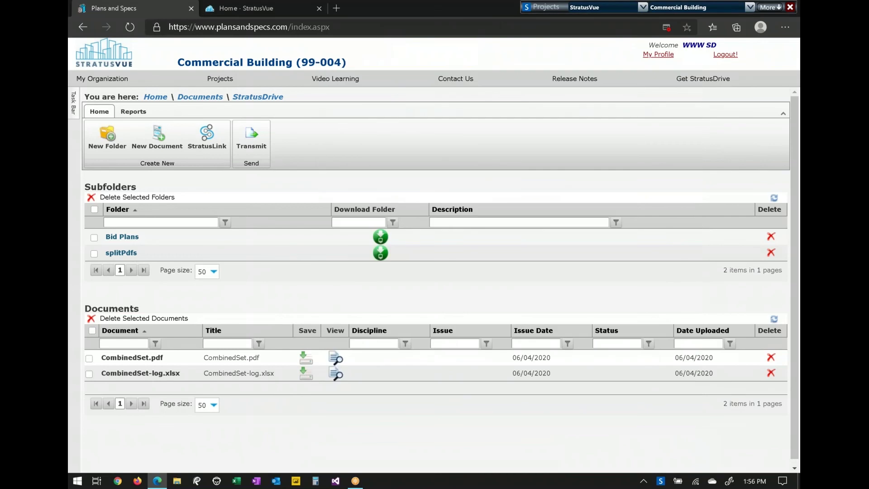
Step: Review Estimate (Budget) Info and its Cost Code Overview grid, then return to project Home
click(150, 95)
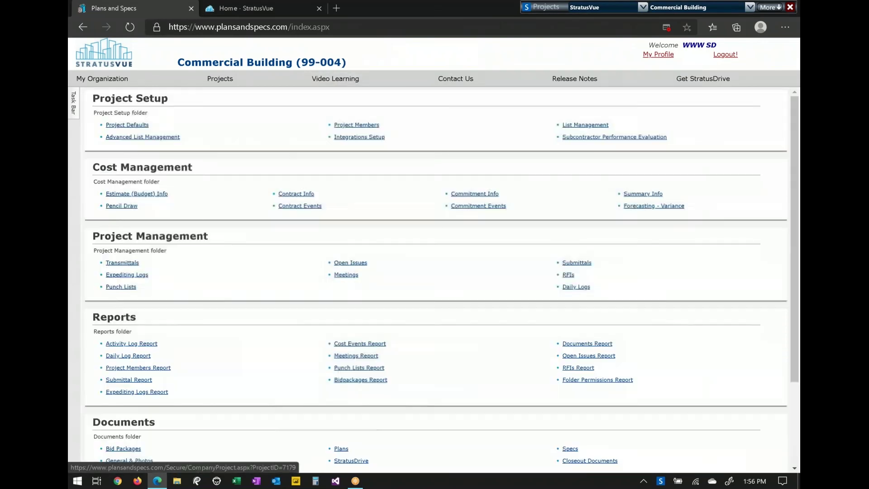
click(154, 195)
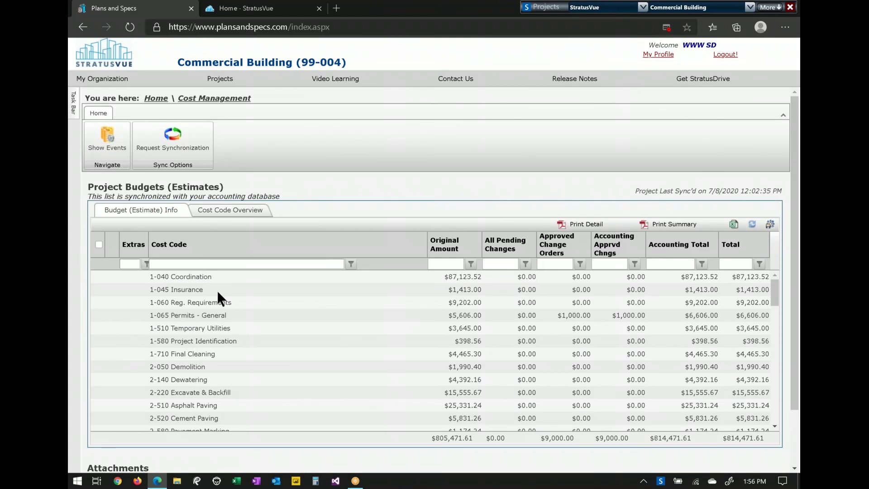
drag(635, 191, 738, 193)
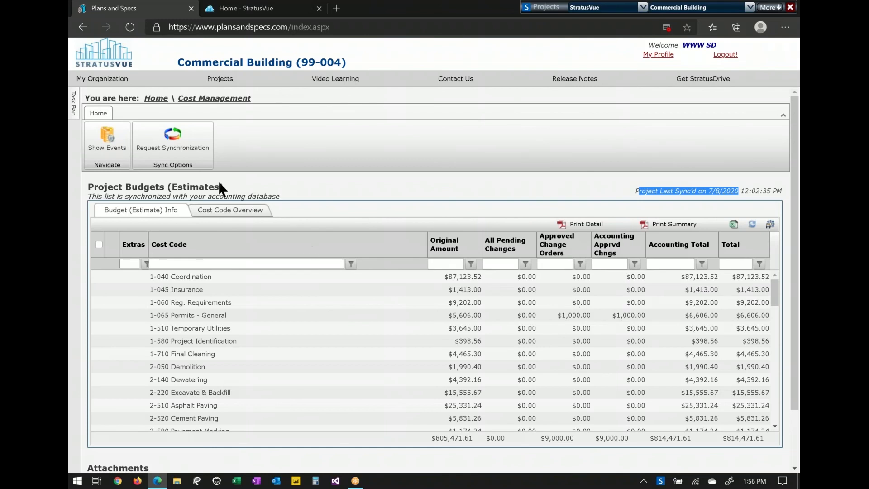
click(230, 209)
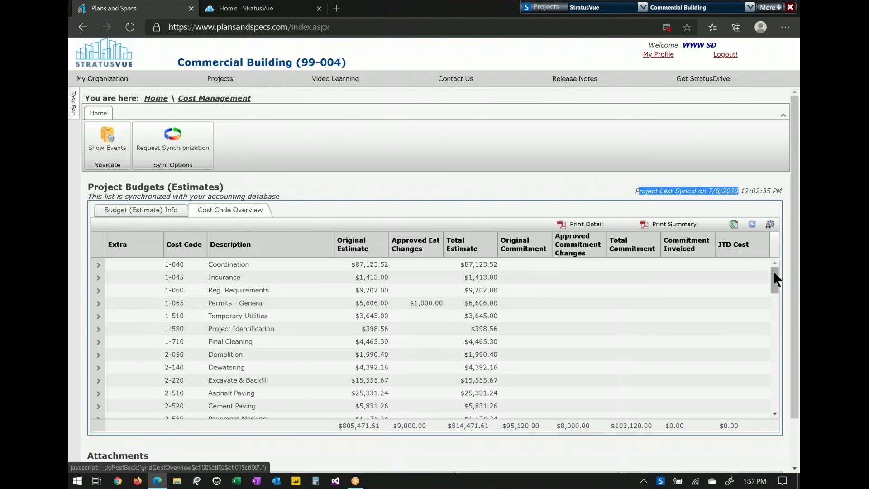
drag(774, 271, 773, 298)
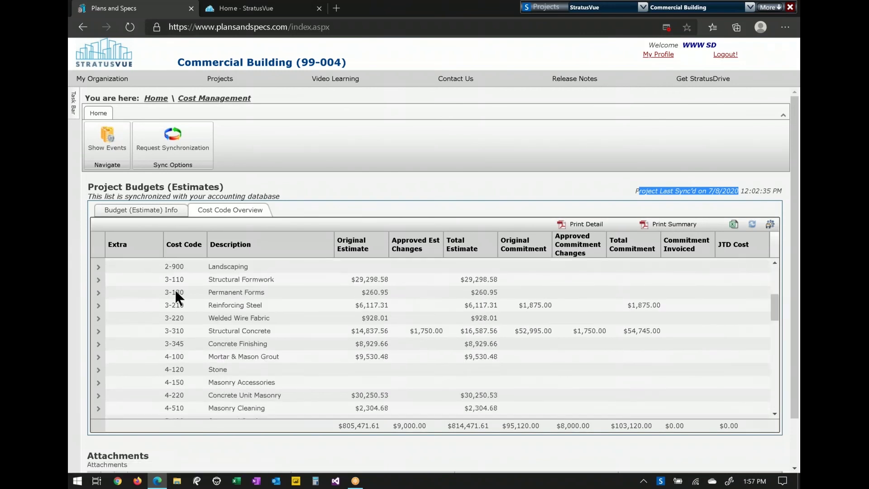
click(154, 96)
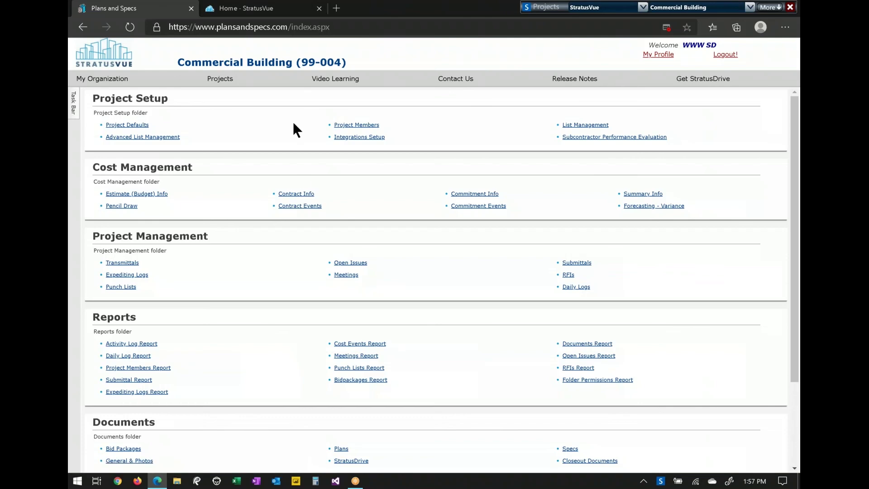
Step: Open Commitment Info and the Accessories Unlimited purchase order 9900404 ($42,370.00)
click(306, 205)
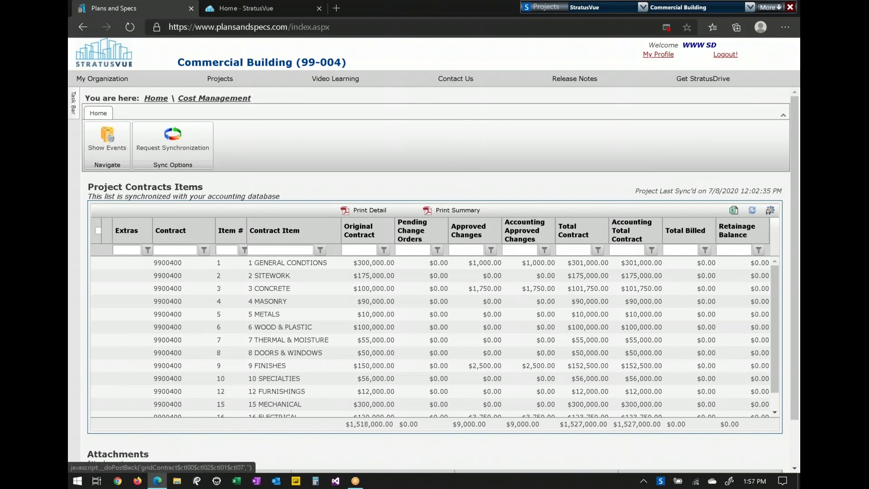
click(156, 98)
click(474, 198)
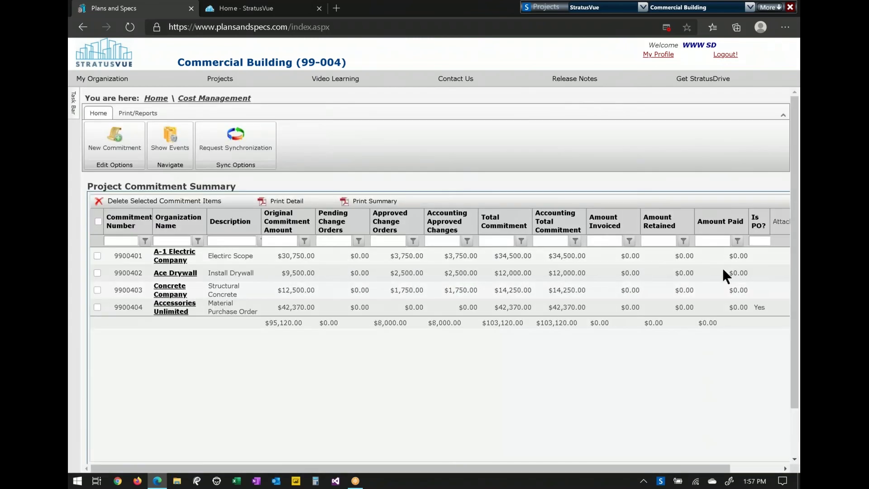
drag(770, 307, 748, 306)
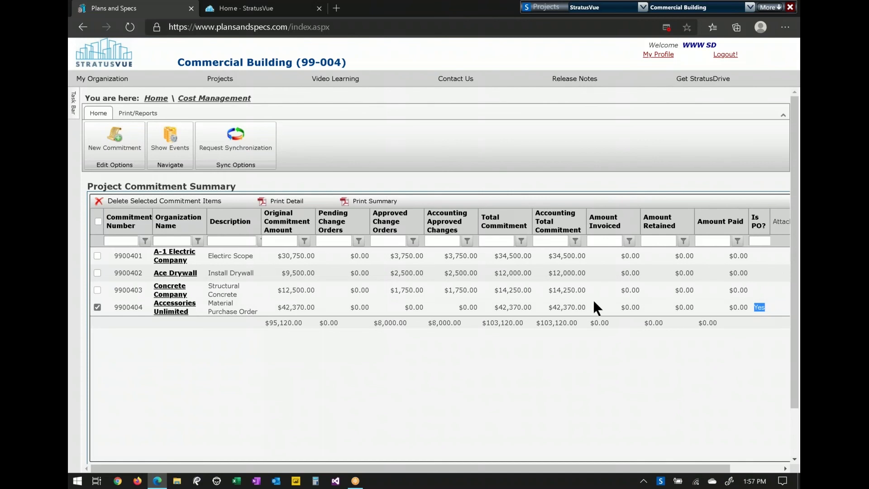
click(170, 310)
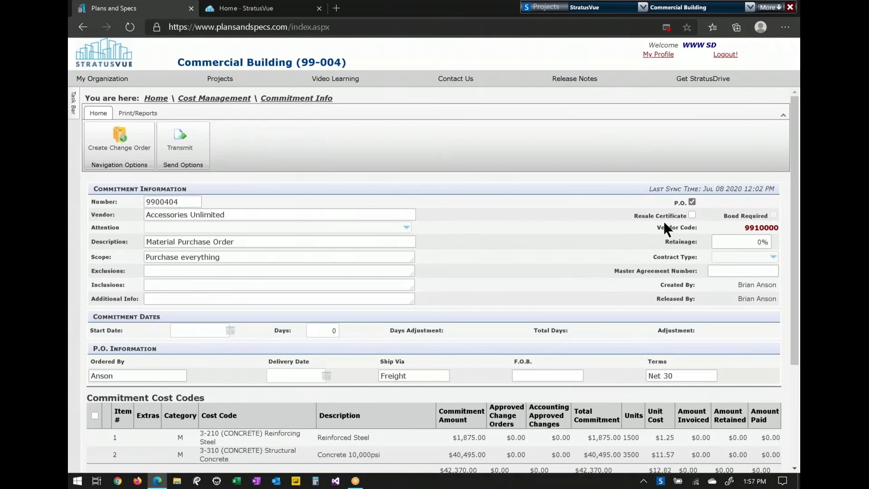
Step: Review commitment 9900404's vendor code and P.O. flag, then open the project Summary Info
drag(745, 228, 779, 227)
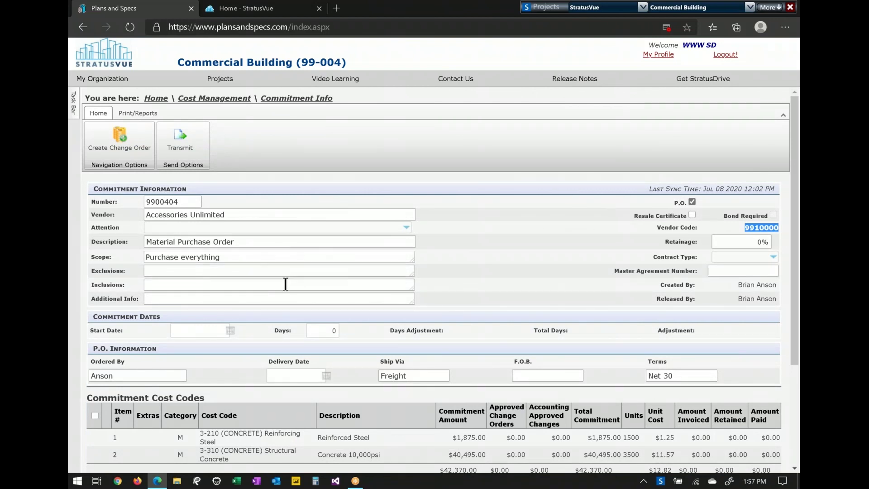
drag(674, 201, 686, 201)
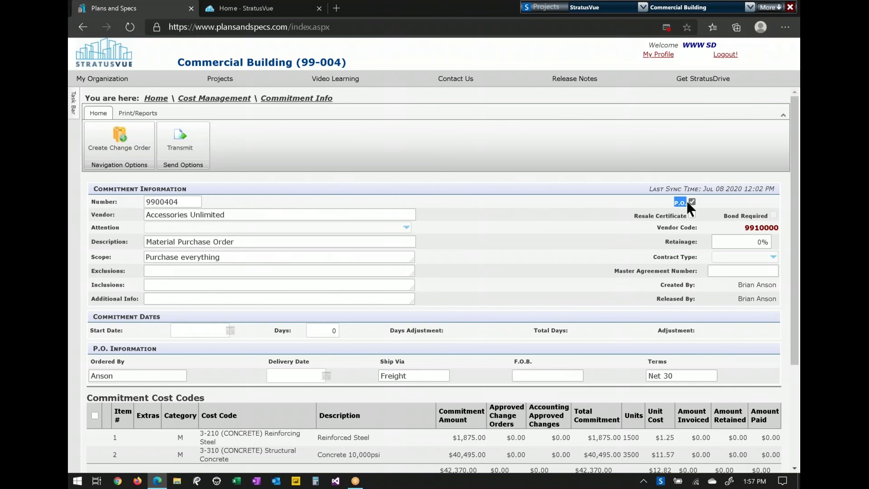
click(76, 339)
scroll(289, 278, down, 3)
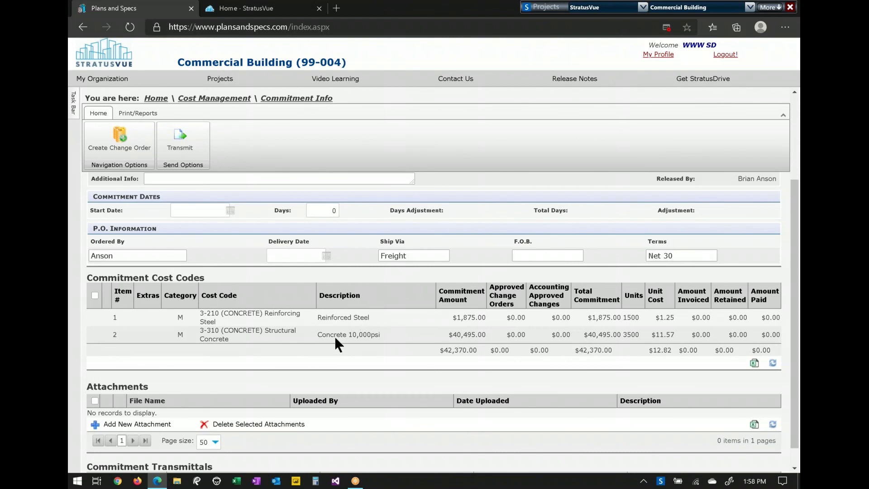
scroll(335, 338, down, 1)
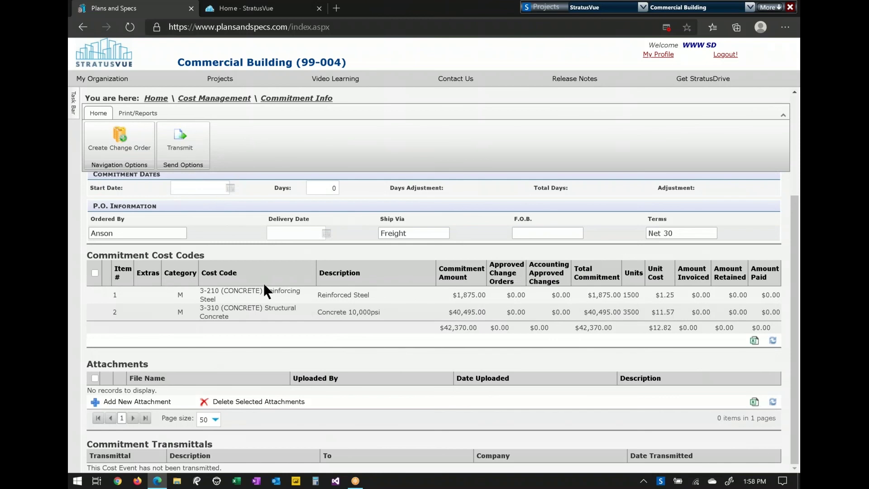
click(155, 98)
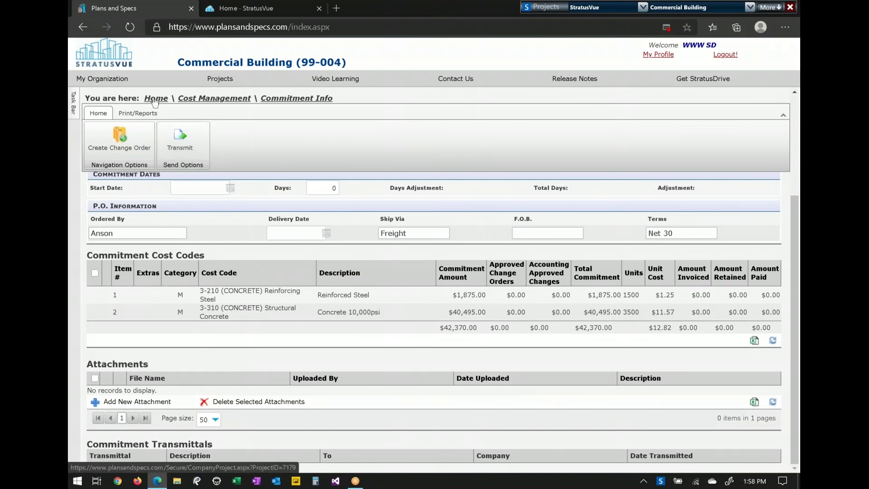
click(634, 195)
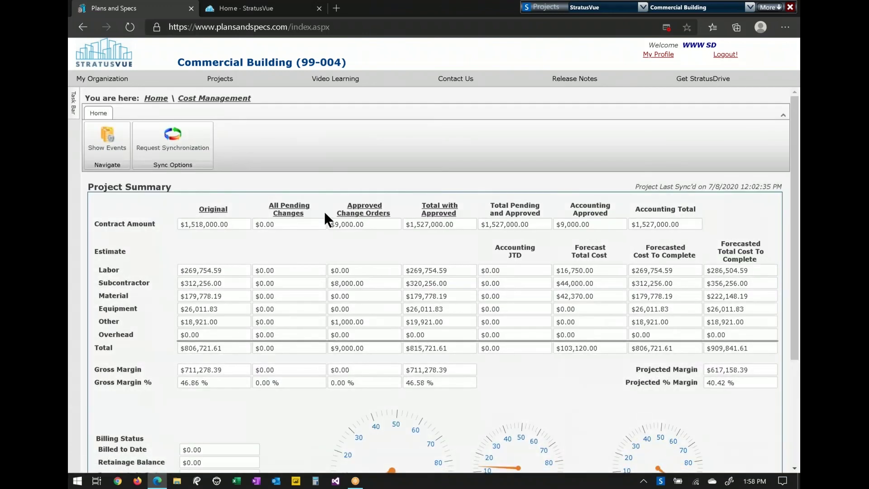
Step: Review the project summary's Contract Amount and 40.42% projected margin
double_click(125, 224)
double_click(155, 224)
drag(746, 384, 695, 380)
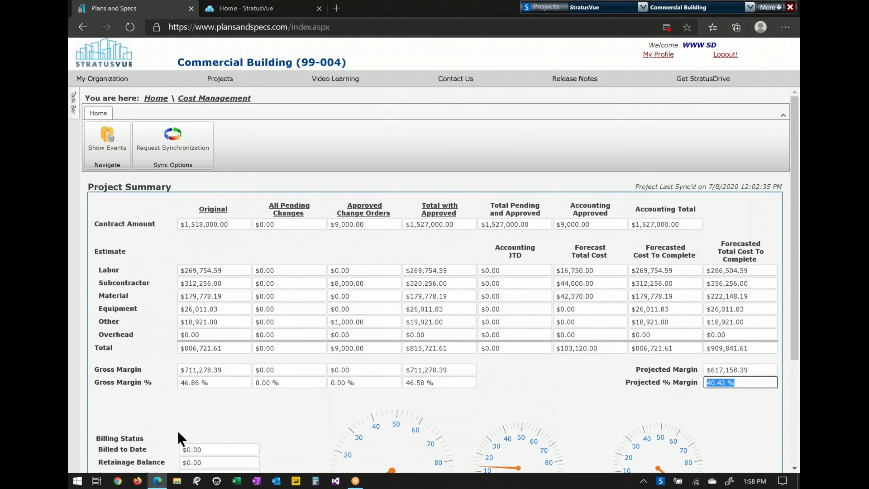
drag(237, 402, 792, 327)
scroll(244, 403, down, 2)
click(181, 369)
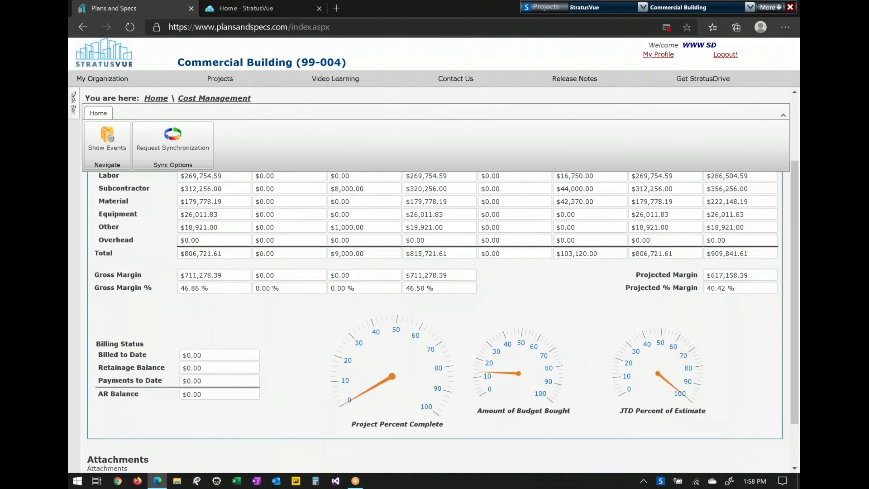
Step: Open Contract Events and list the Change Order (1) event type
click(150, 104)
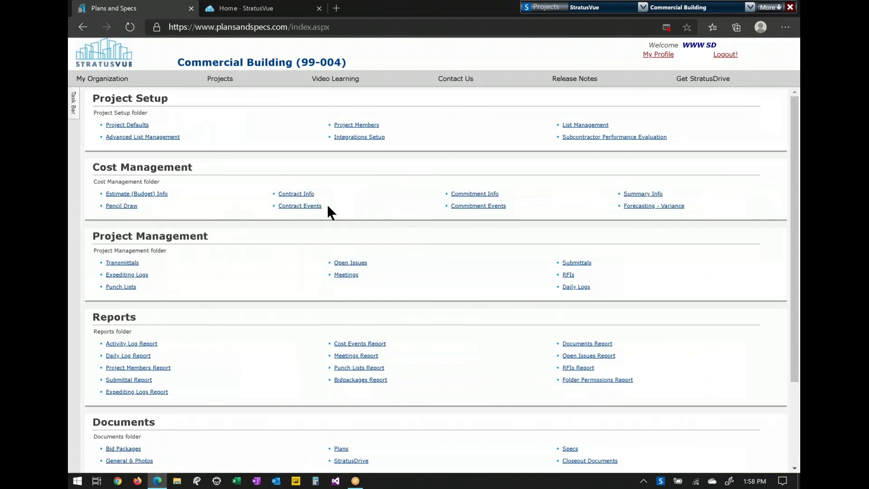
drag(330, 213, 290, 209)
click(292, 209)
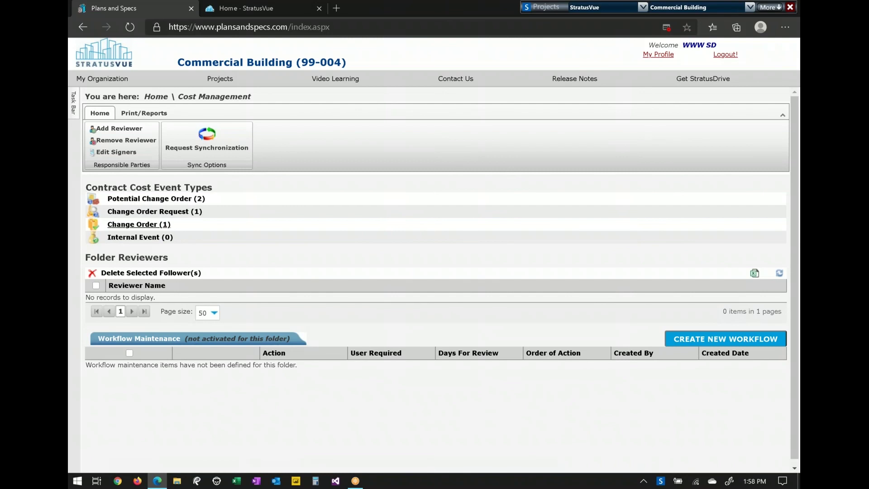
triple_click(180, 225)
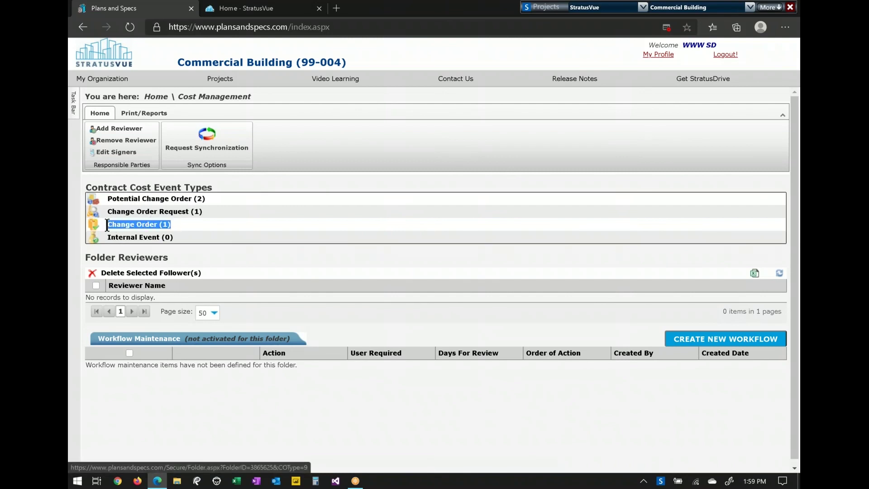
click(191, 224)
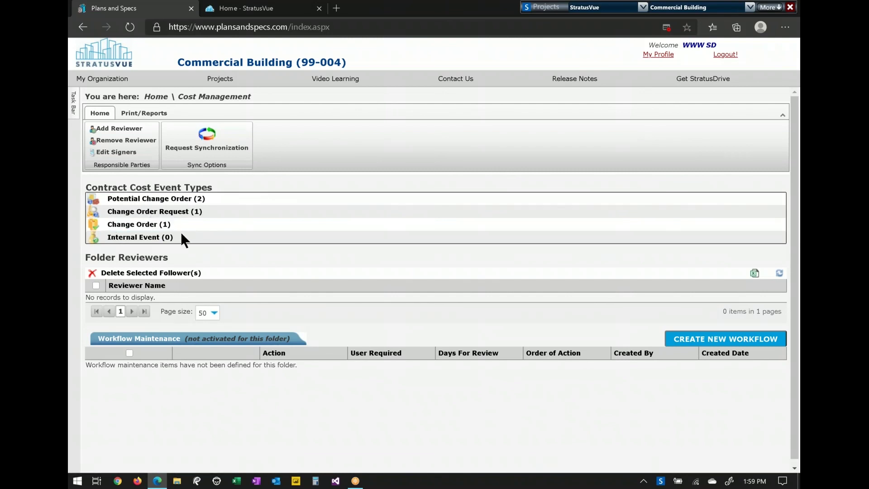
drag(181, 232, 112, 234)
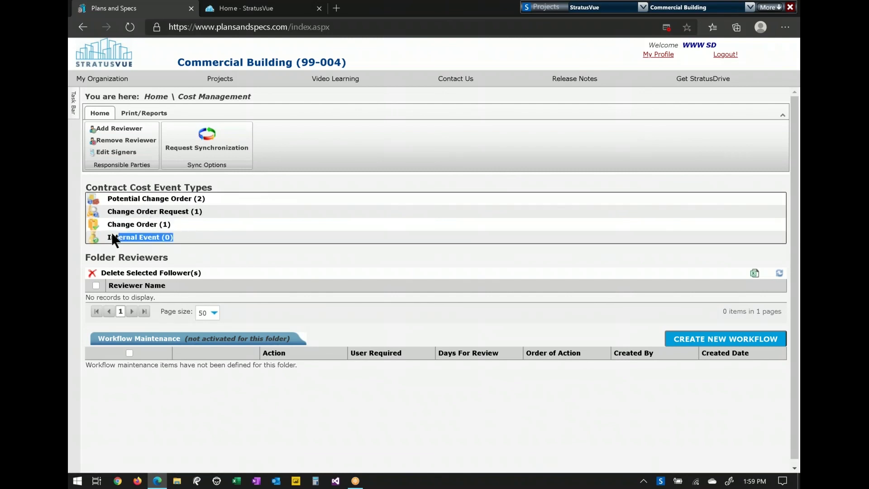
click(195, 234)
click(144, 225)
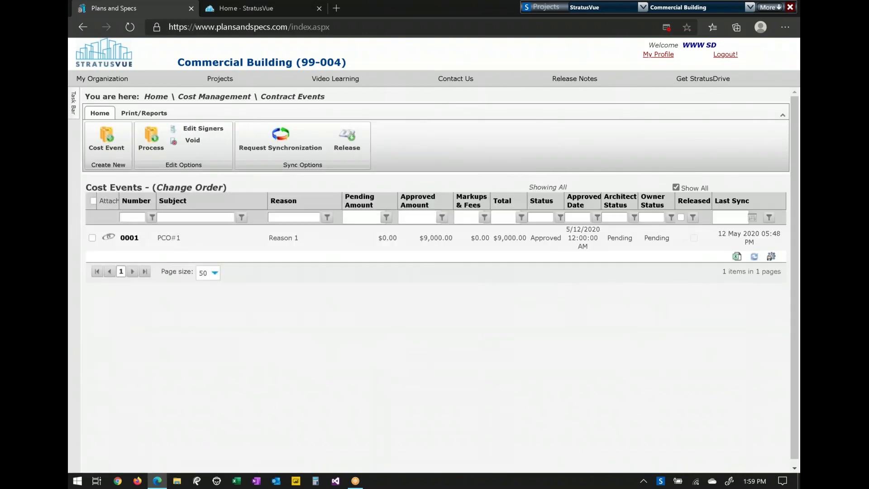
Step: Open change order 0001 and follow it to its originating change order request
click(135, 242)
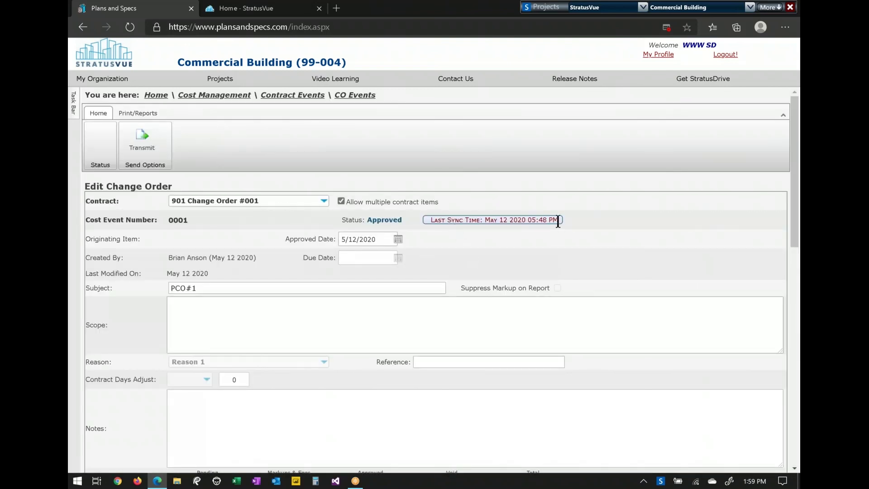
scroll(501, 274, down, 5)
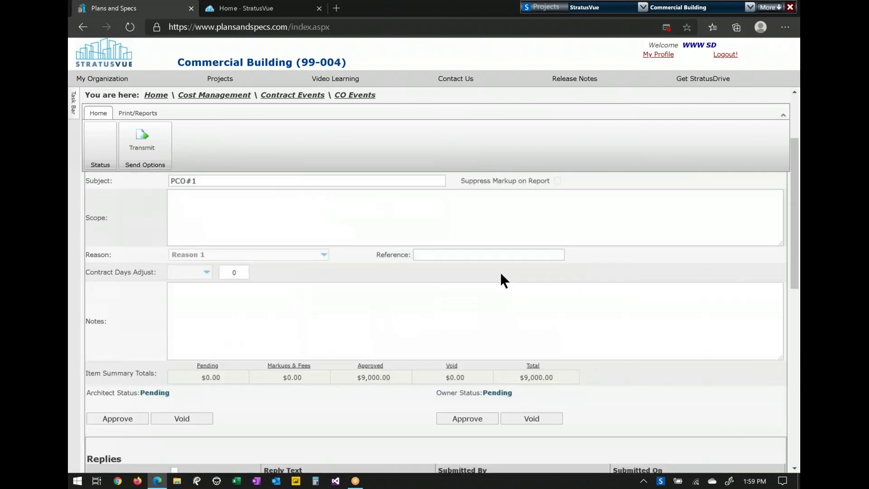
scroll(500, 272, down, 3)
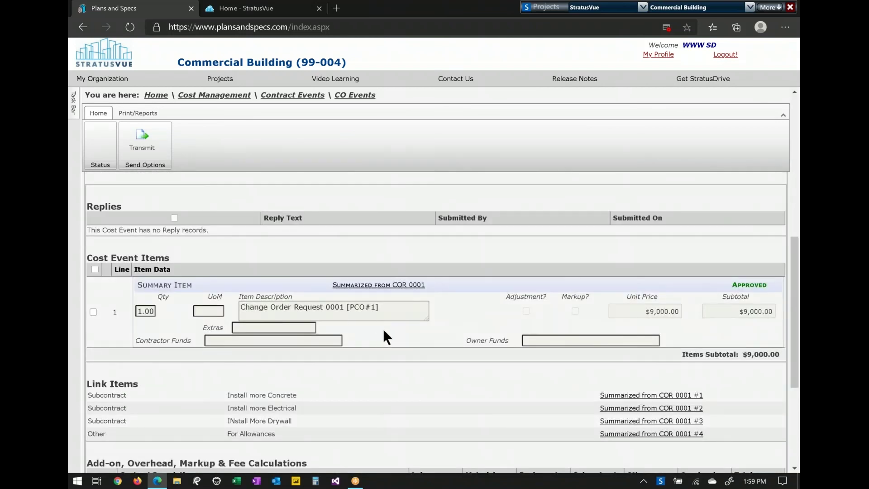
triple_click(378, 284)
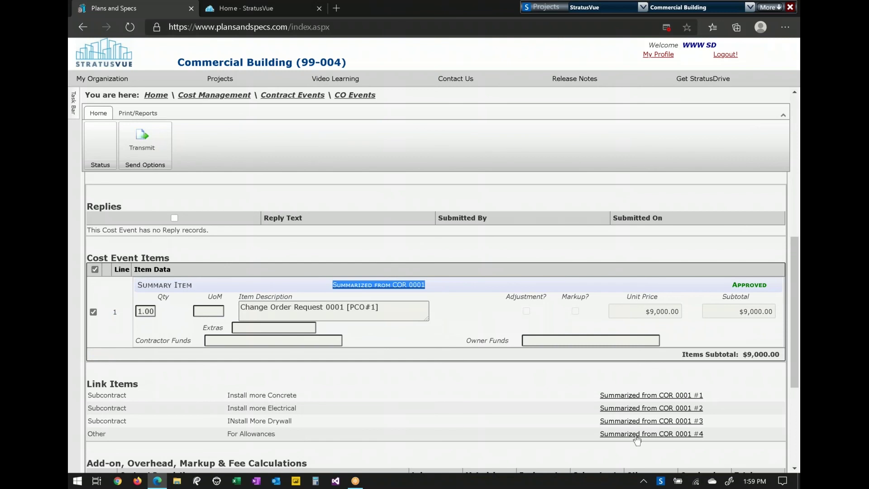
click(409, 287)
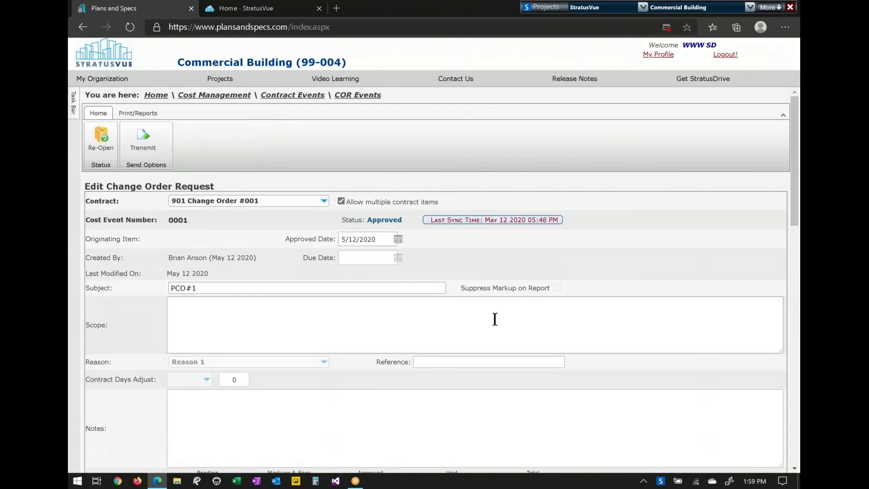
Step: Check line 1's linked Concrete Company change order, then open the Forecast worksheet
scroll(495, 319, down, 10)
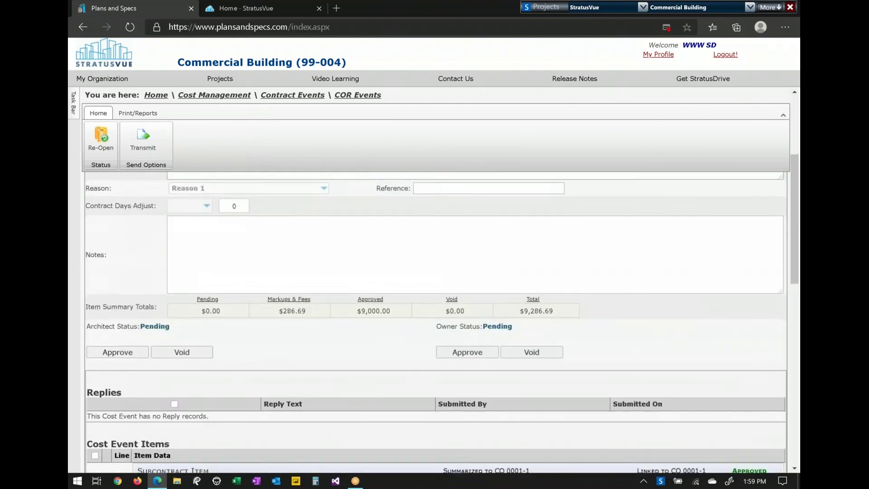
scroll(494, 319, down, 2)
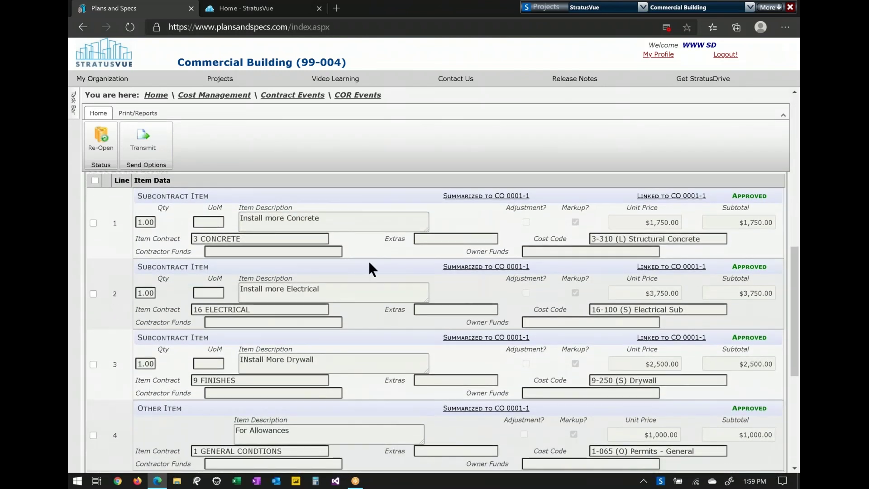
drag(211, 195, 134, 194)
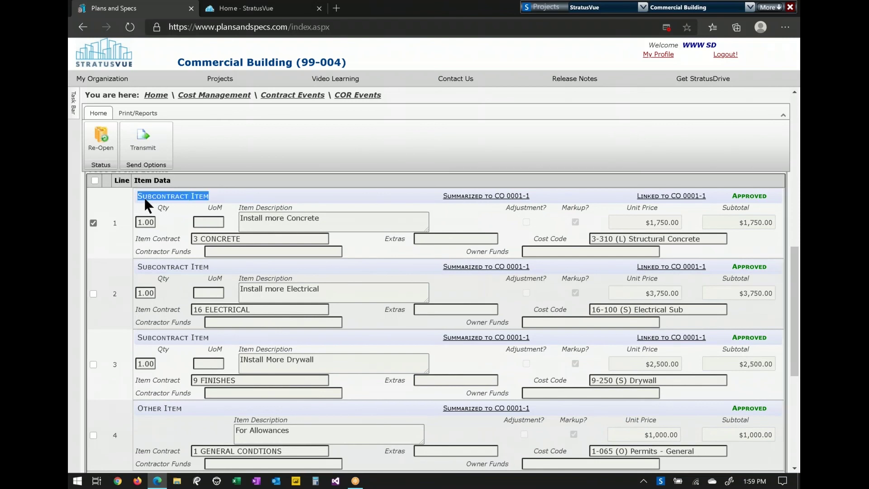
click(681, 199)
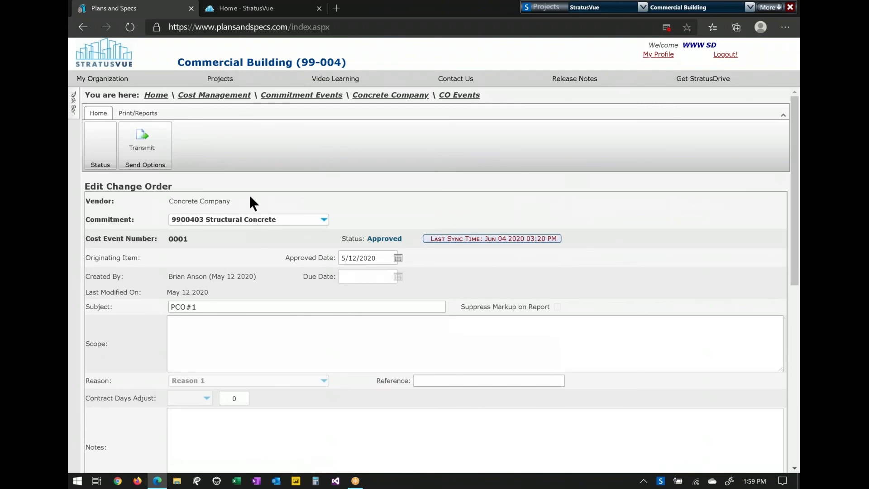
drag(248, 198, 150, 202)
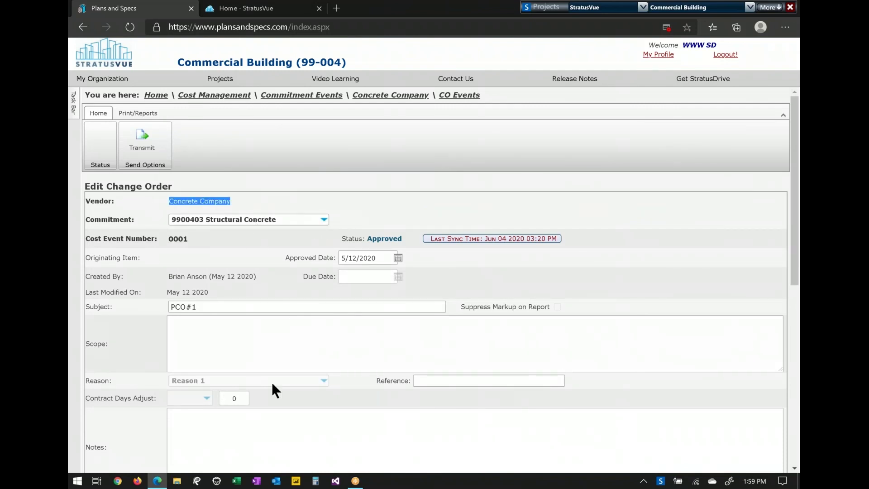
scroll(272, 382, down, 10)
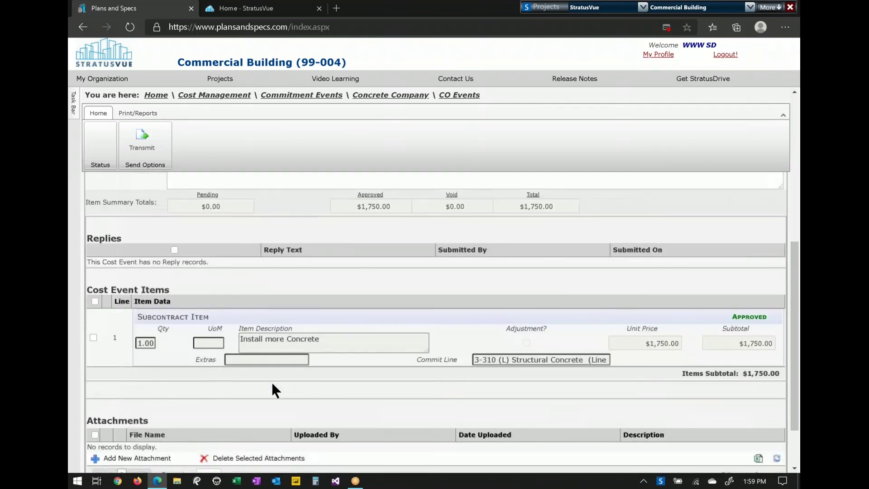
click(272, 385)
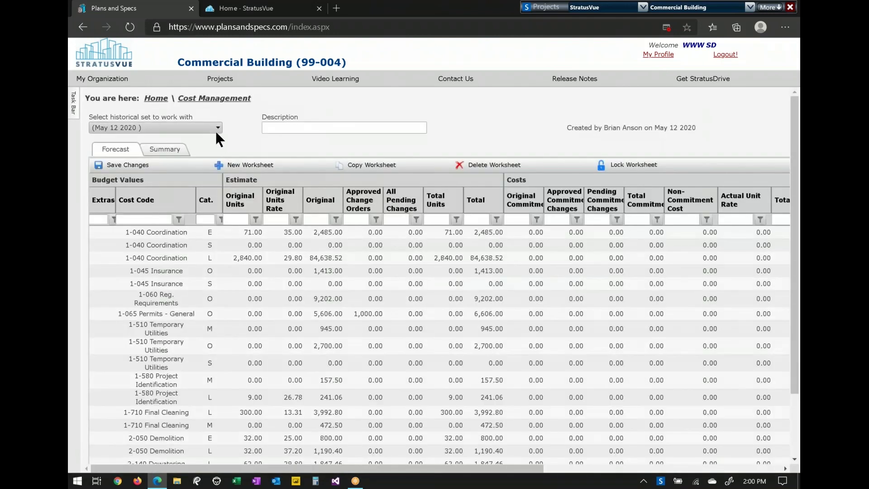
Step: Keep the May 12 2020 set and set the first 1-040 Coordination unit cost to 4,000
click(215, 129)
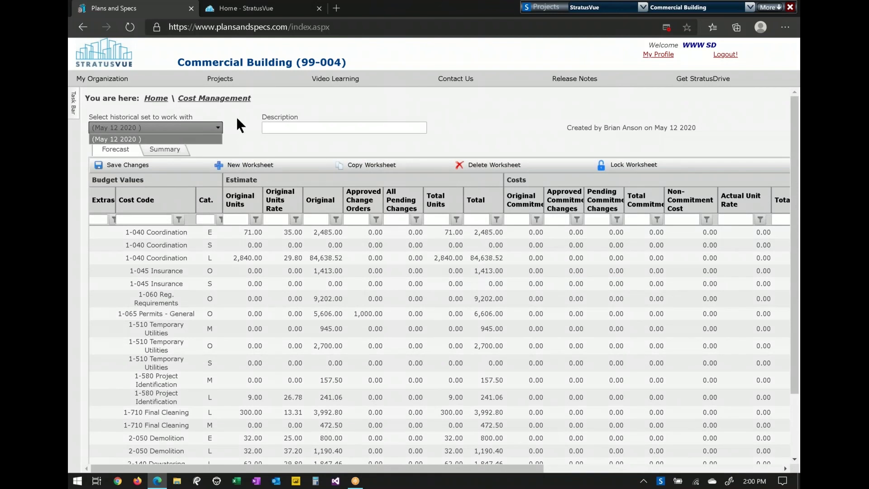
click(236, 117)
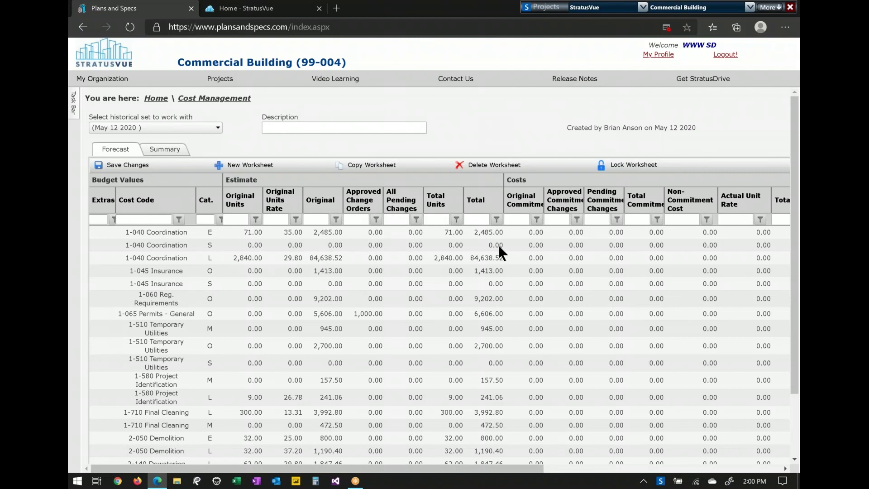
drag(510, 475, 741, 475)
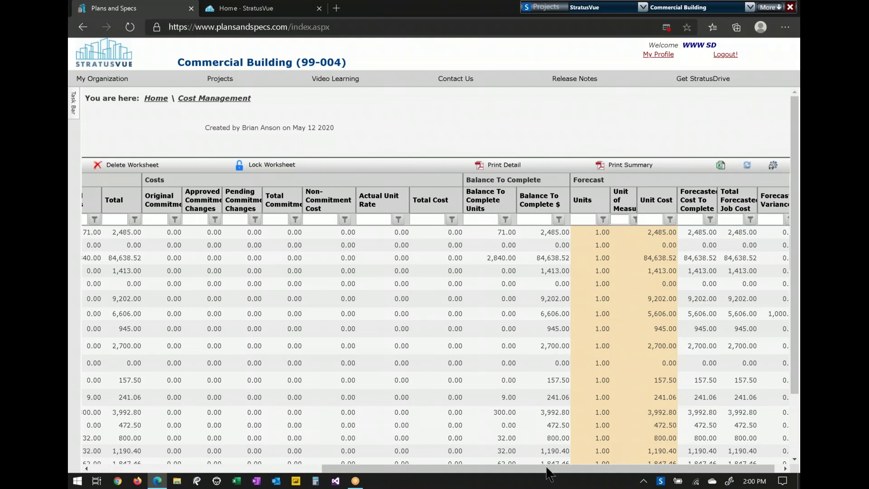
drag(549, 469, 617, 475)
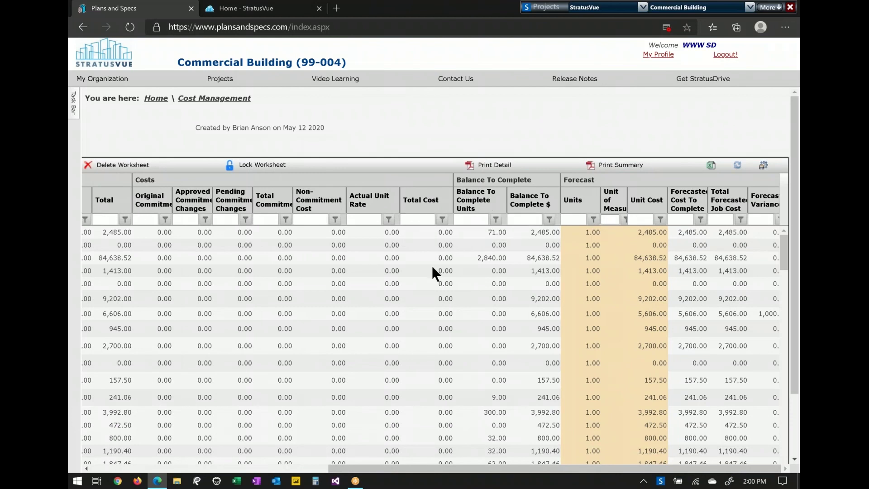
click(644, 231)
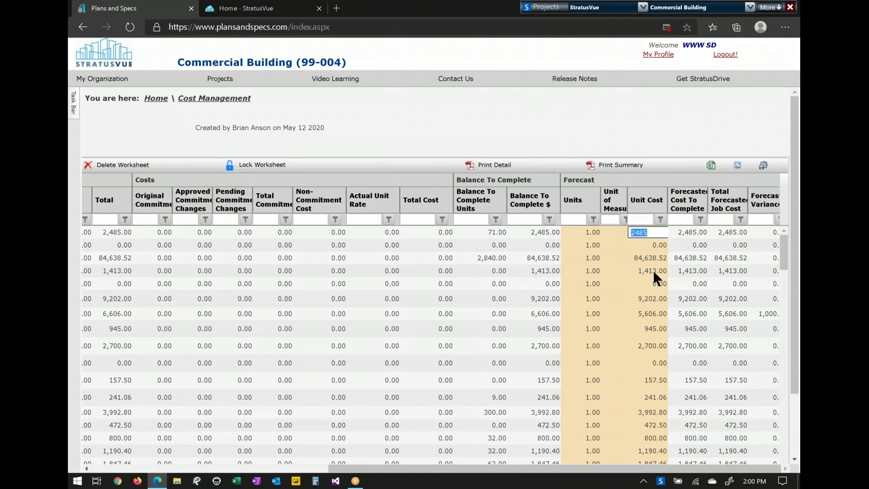
text(4,00)
text(000)
key(Return)
scroll(728, 227, down, 2)
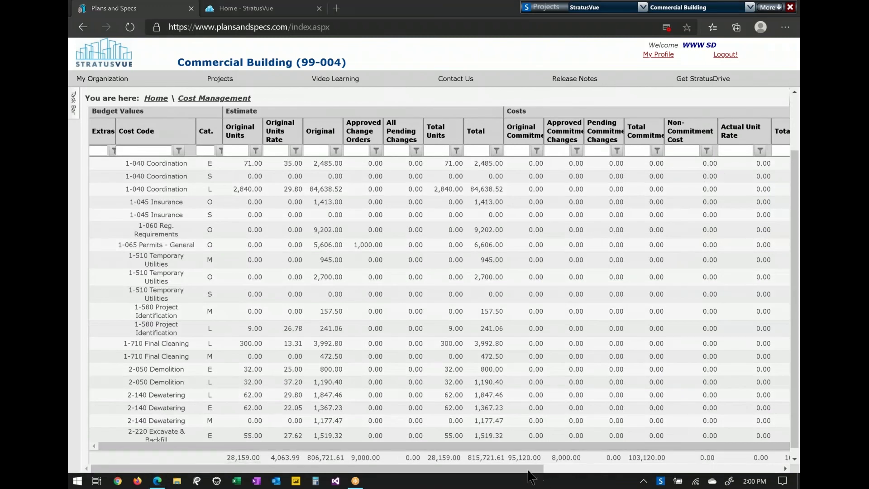
Step: Check the first row's Risk and Notes cells without changes, then return to project Home
click(546, 469)
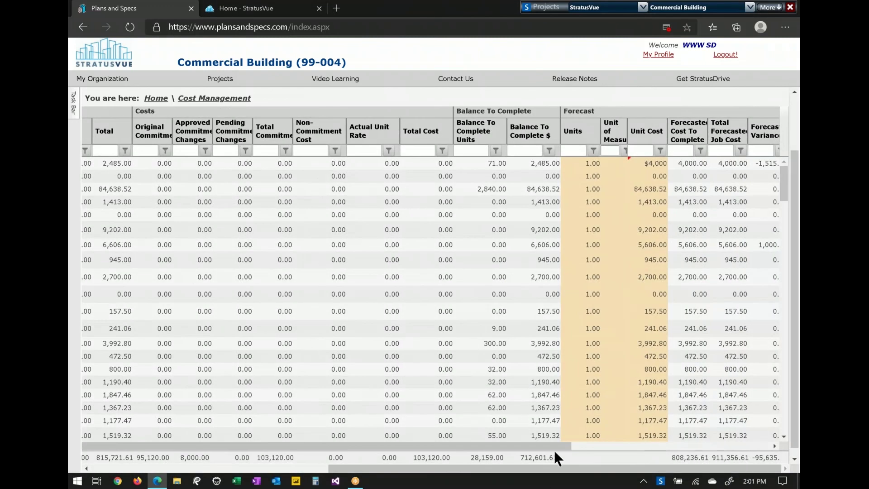
drag(569, 447, 761, 450)
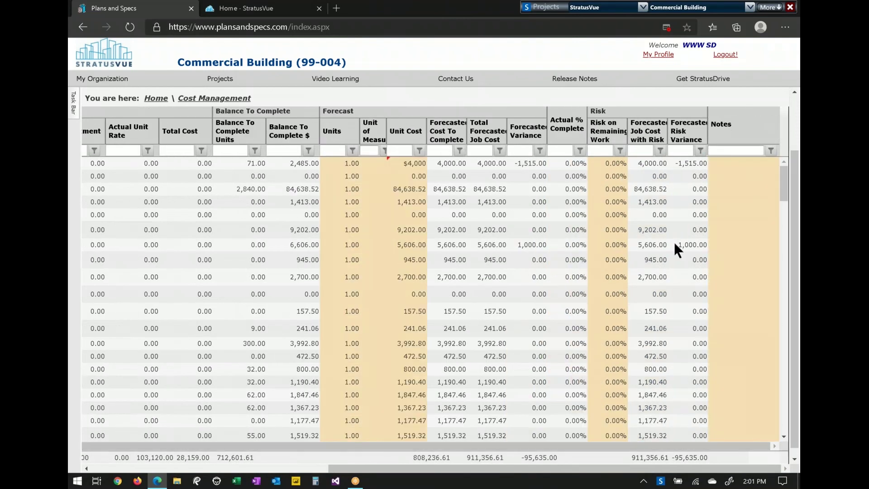
click(621, 162)
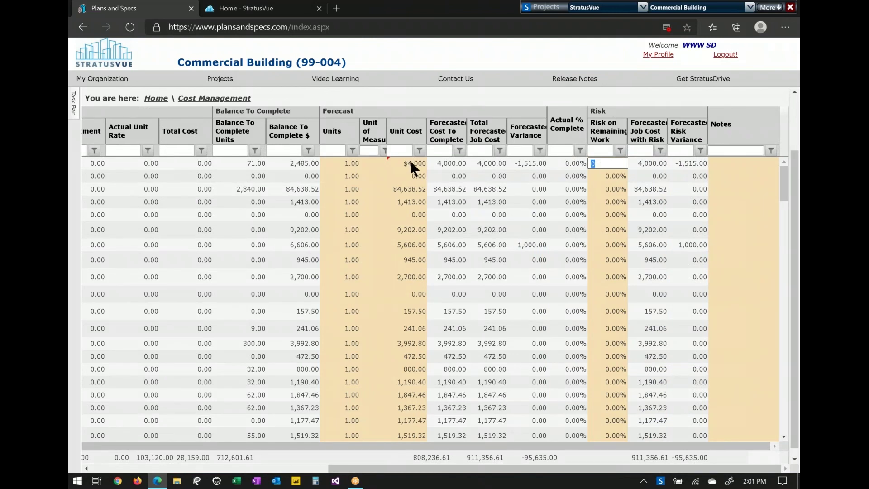
click(736, 168)
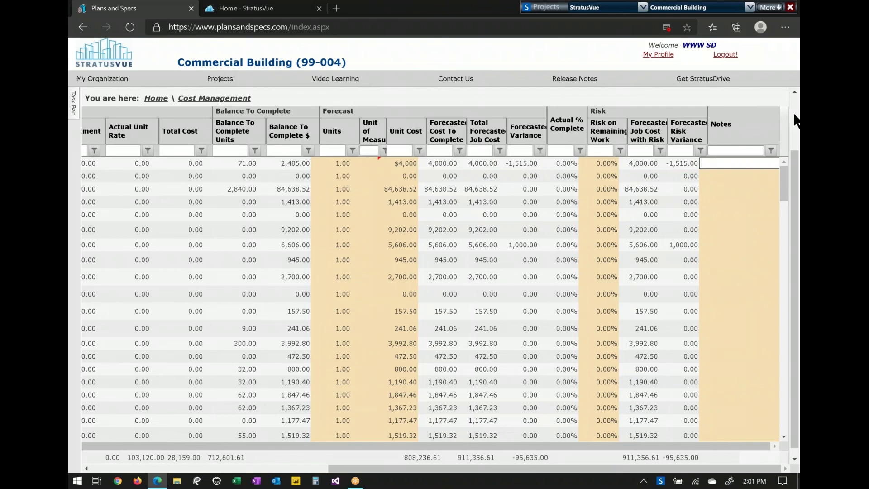
click(794, 121)
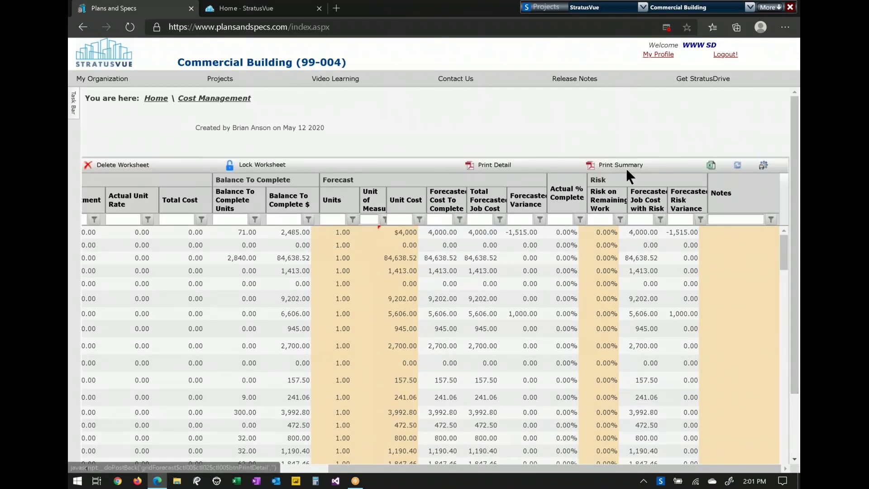
click(159, 102)
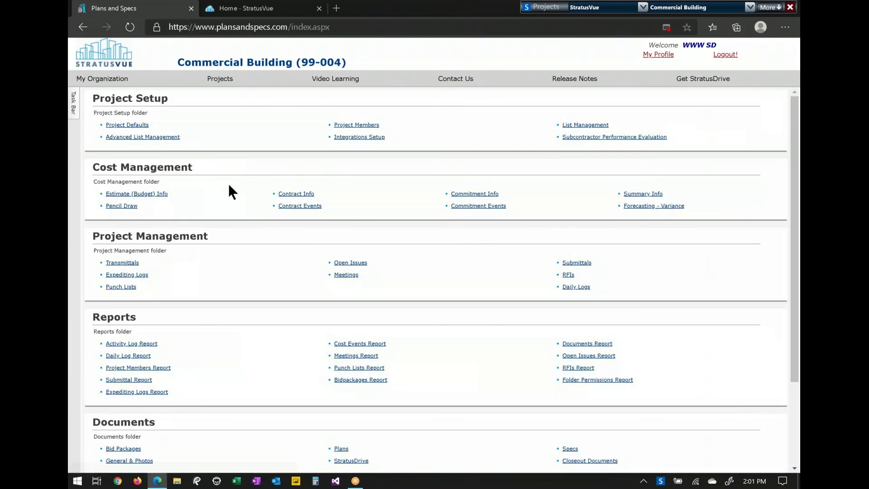
Step: Open Pencil Draw #002 and enter 5 on its SITEWORK line
click(121, 206)
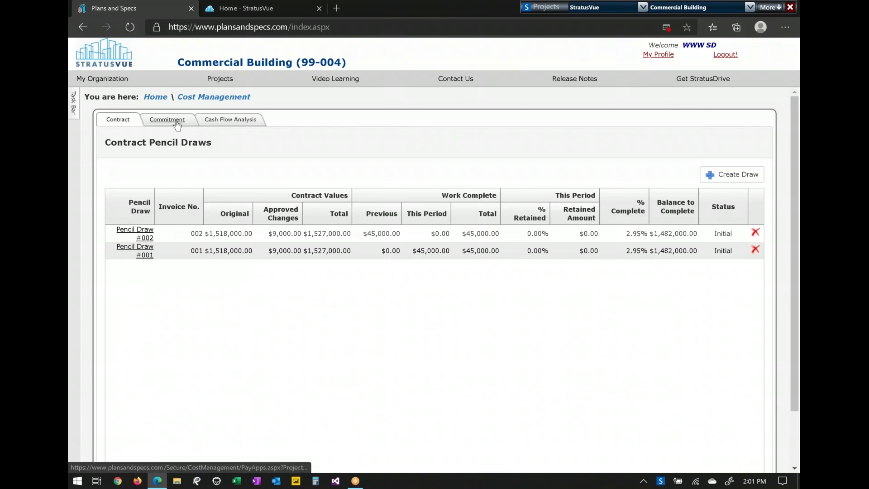
click(147, 235)
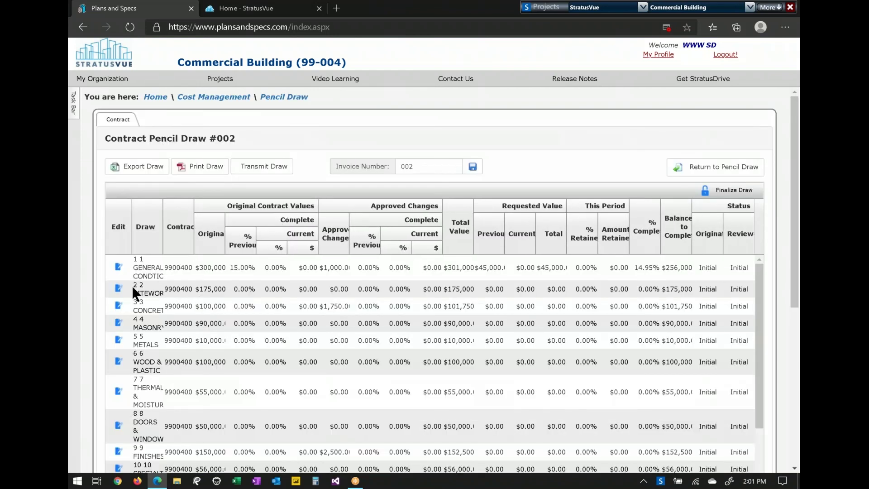
click(119, 289)
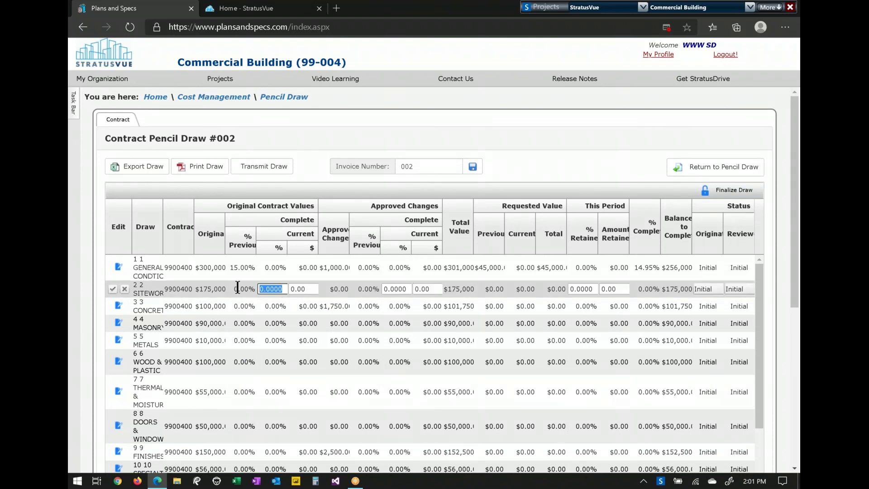
text(5)
click(119, 267)
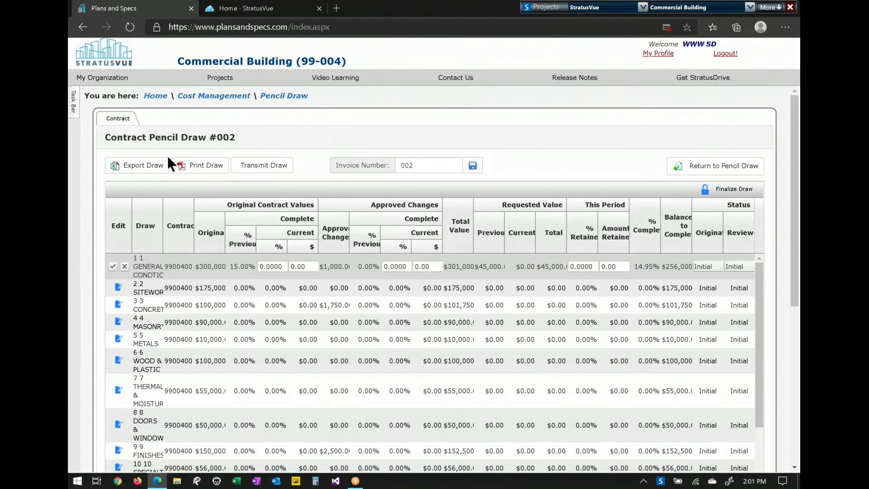
Step: Print the draw's 3-page G702 payment application and scroll through the report
click(271, 167)
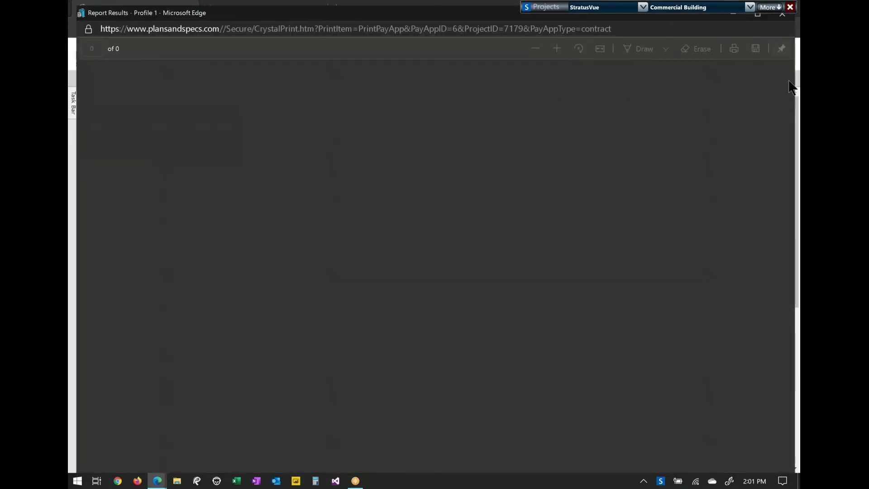
scroll(795, 115, down, 7)
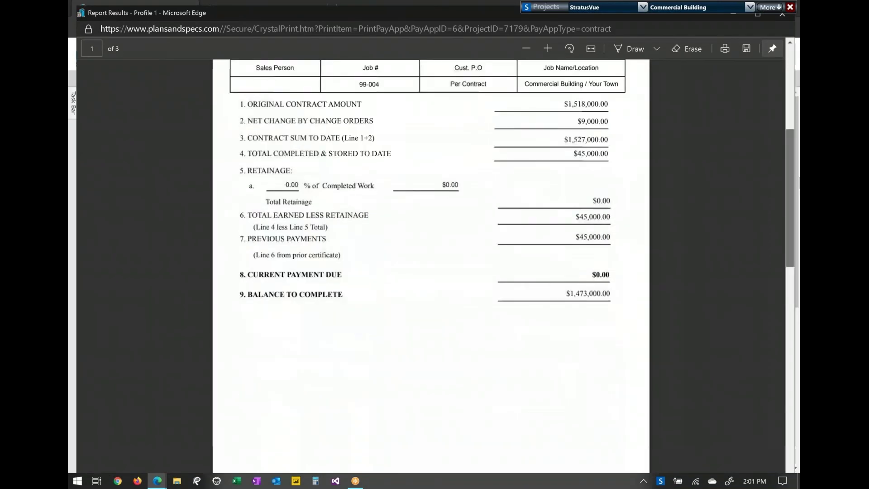
scroll(786, 125, down, 15)
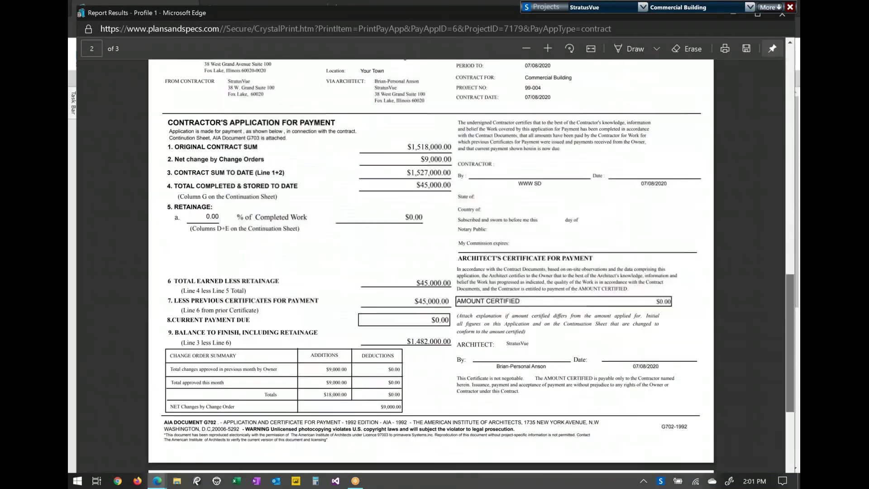
Step: Close the printed report and view the Commitment pencil draws
click(781, 18)
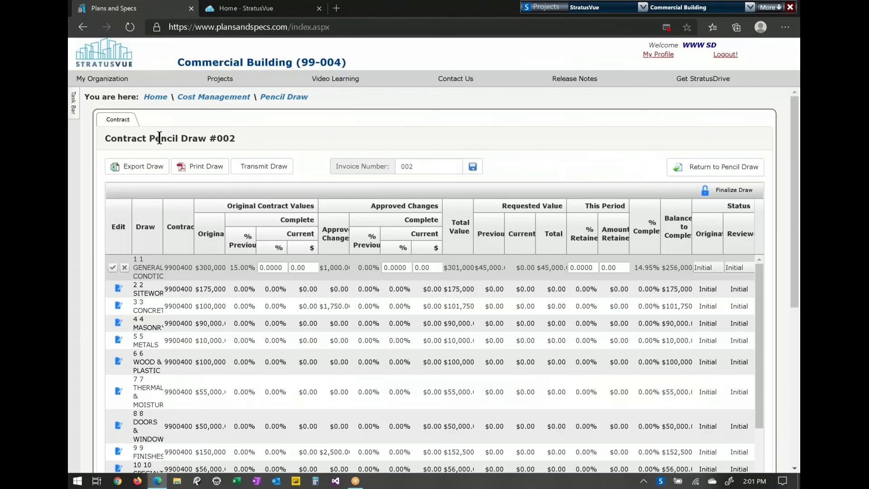
click(683, 174)
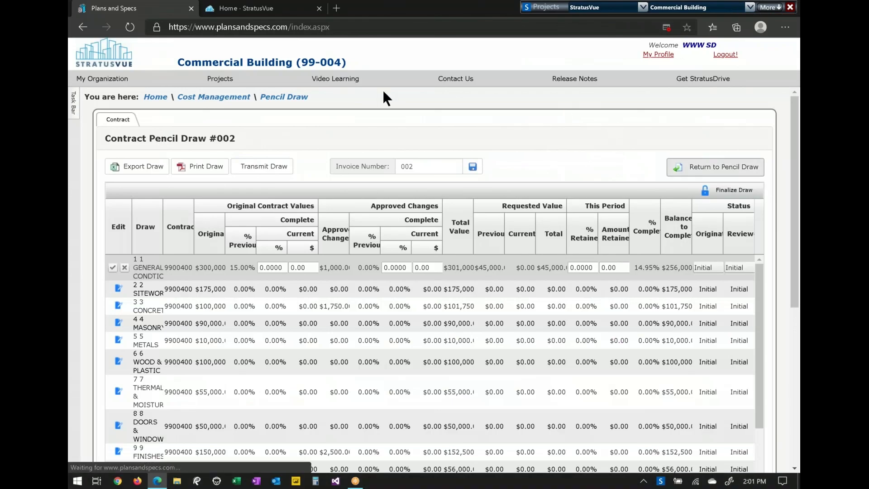
click(176, 122)
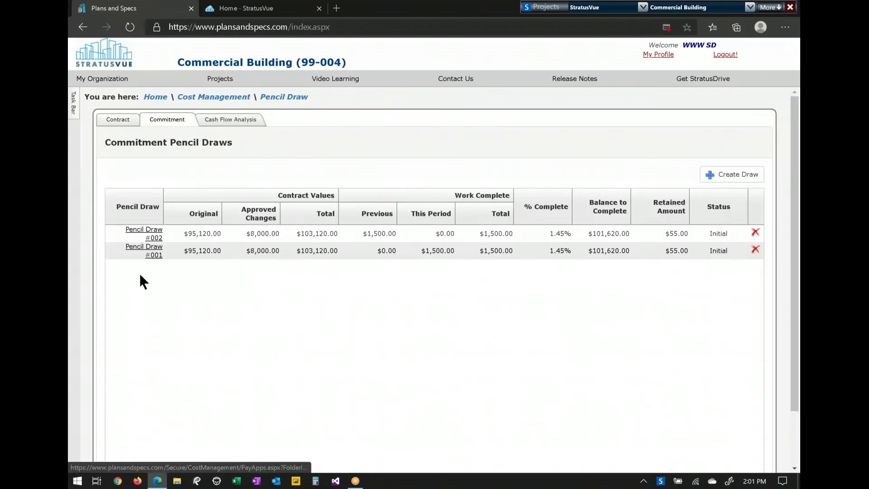
Step: Review the Pay App Cash Flow Analysis, then switch to the StratusVue company website
click(223, 125)
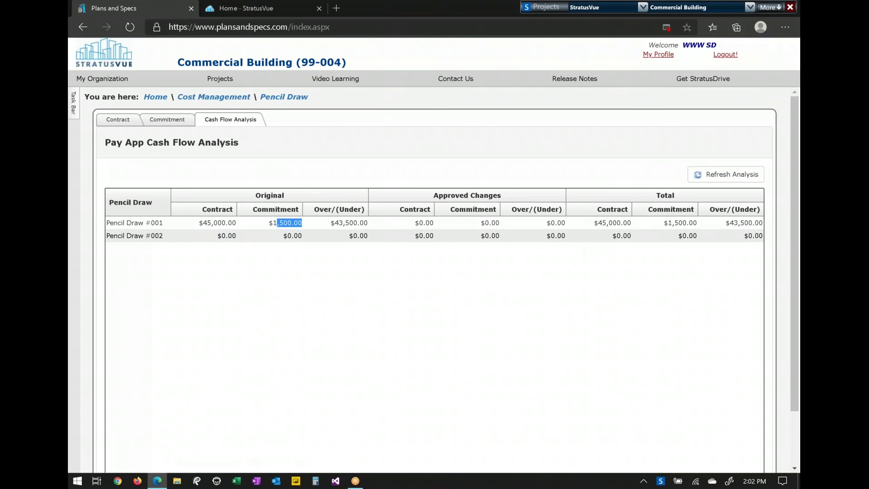
click(155, 96)
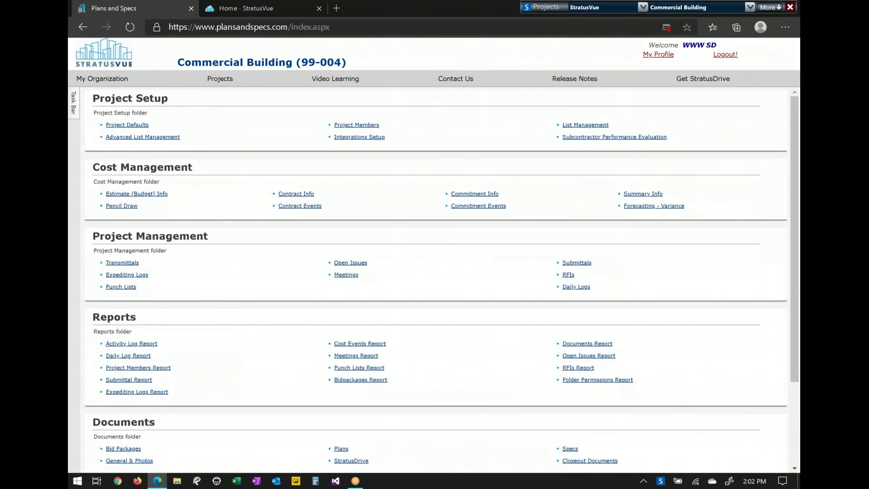
click(245, 9)
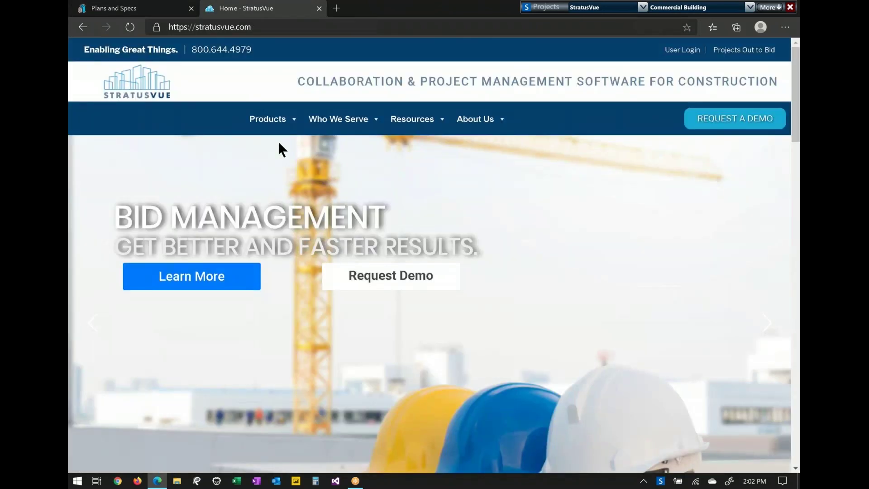